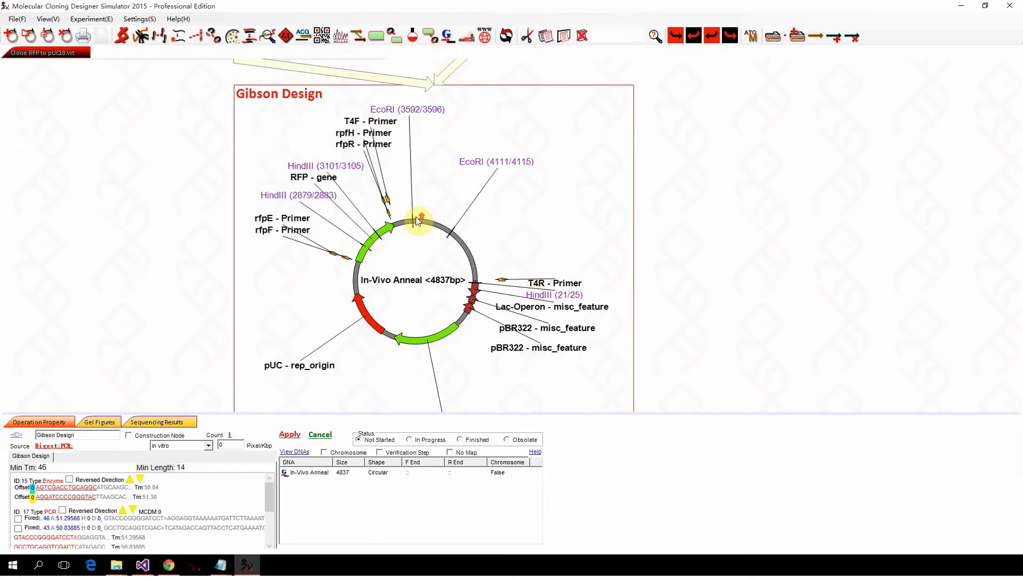
Examine the existing cloning workflow around the pUC18 node and its Enzyme Analysis.
{"action": "scroll", "coordinate": [441, 223], "scroll_direction": "down", "scroll_amount": 5}
{"action": "scroll", "coordinate": [310, 153], "scroll_direction": "up", "scroll_amount": 5}
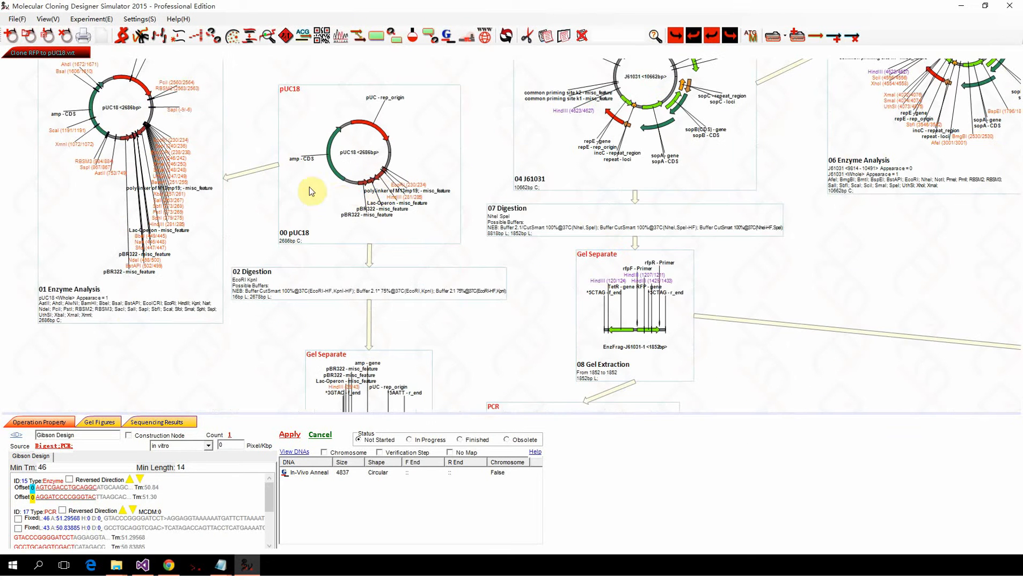
{"action": "left_click", "coordinate": [327, 210]}
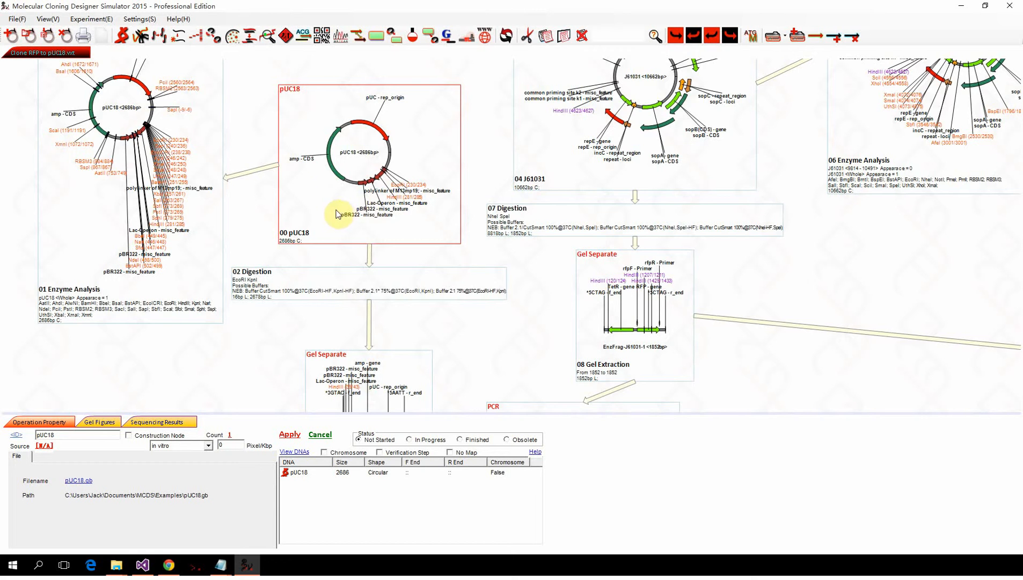
{"action": "scroll", "coordinate": [465, 213], "scroll_direction": "up", "scroll_amount": 4}
{"action": "scroll", "coordinate": [466, 213], "scroll_direction": "down", "scroll_amount": 3}
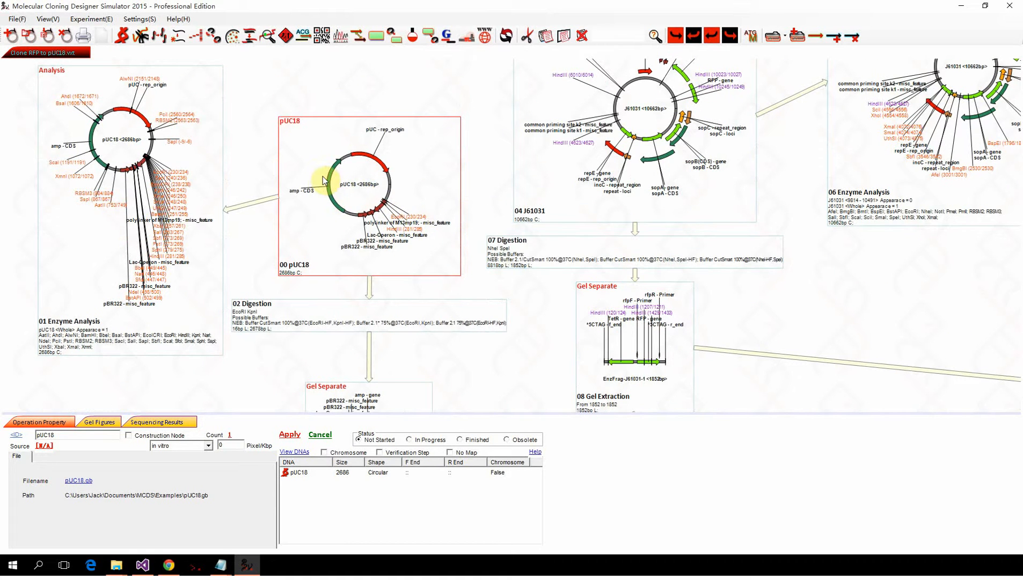
{"action": "scroll", "coordinate": [353, 194], "scroll_direction": "down", "scroll_amount": 3}
{"action": "scroll", "coordinate": [354, 190], "scroll_direction": "up", "scroll_amount": 2}
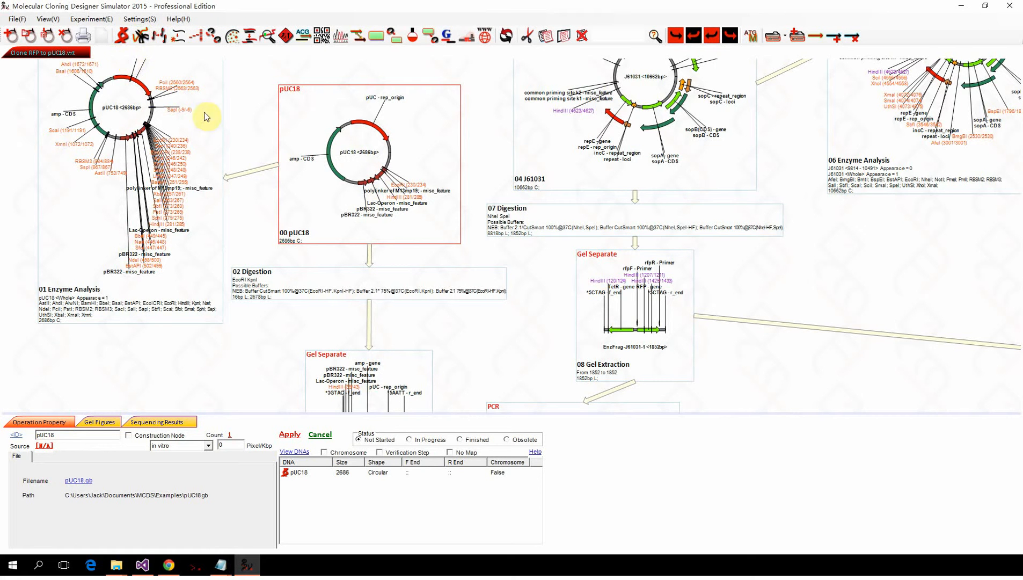
{"action": "scroll", "coordinate": [589, 174], "scroll_direction": "down", "scroll_amount": 5}
{"action": "scroll", "coordinate": [287, 125], "scroll_direction": "up", "scroll_amount": 2}
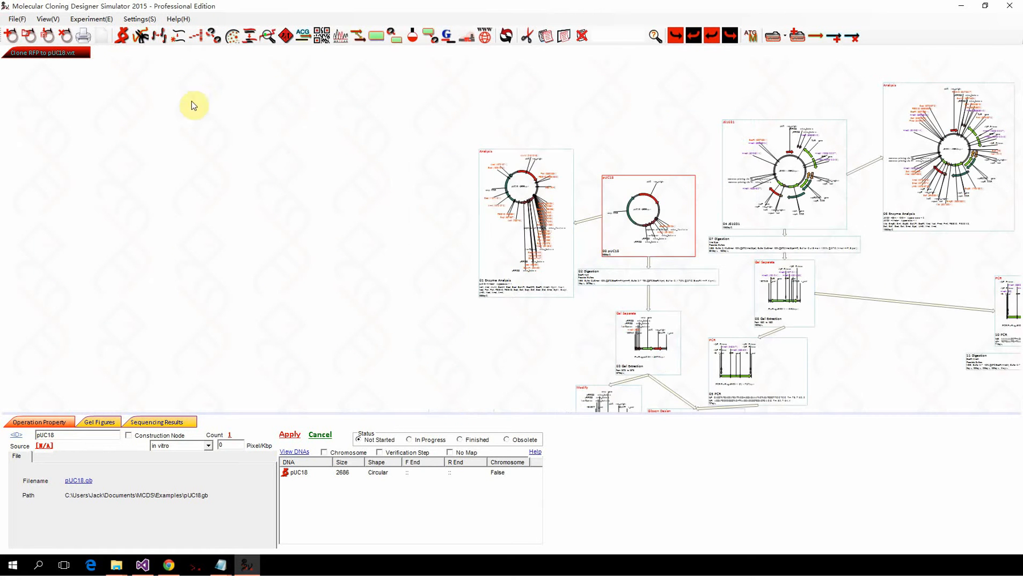
Load the pACT4Lig.gb gene file and place its node in the free space left of the pUC18 Enzyme Analysis node.
{"action": "left_click", "coordinate": [121, 36]}
{"action": "double_click", "coordinate": [258, 123]}
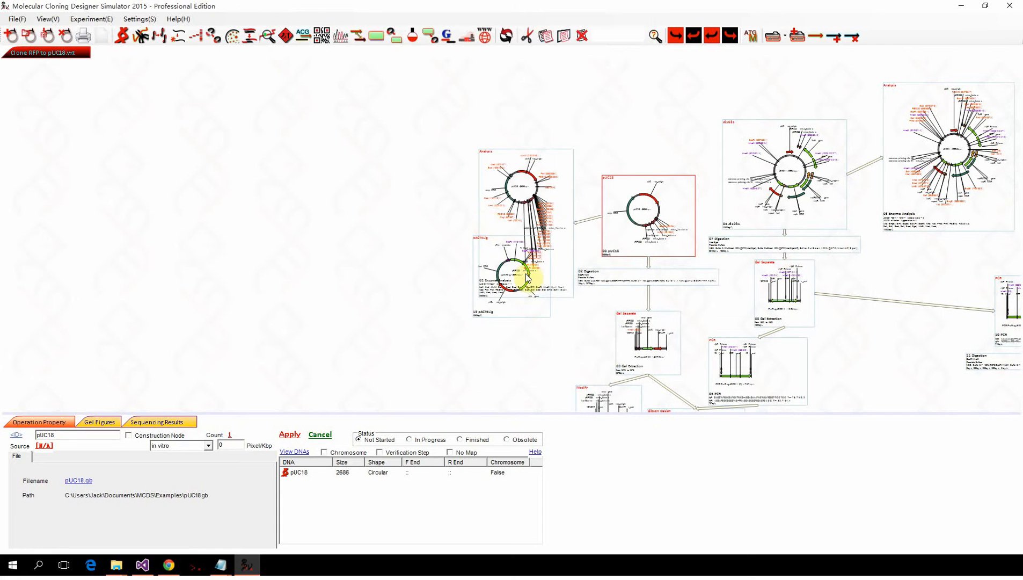
{"action": "left_click_drag", "start_coordinate": [529, 275], "coordinate": [383, 200]}
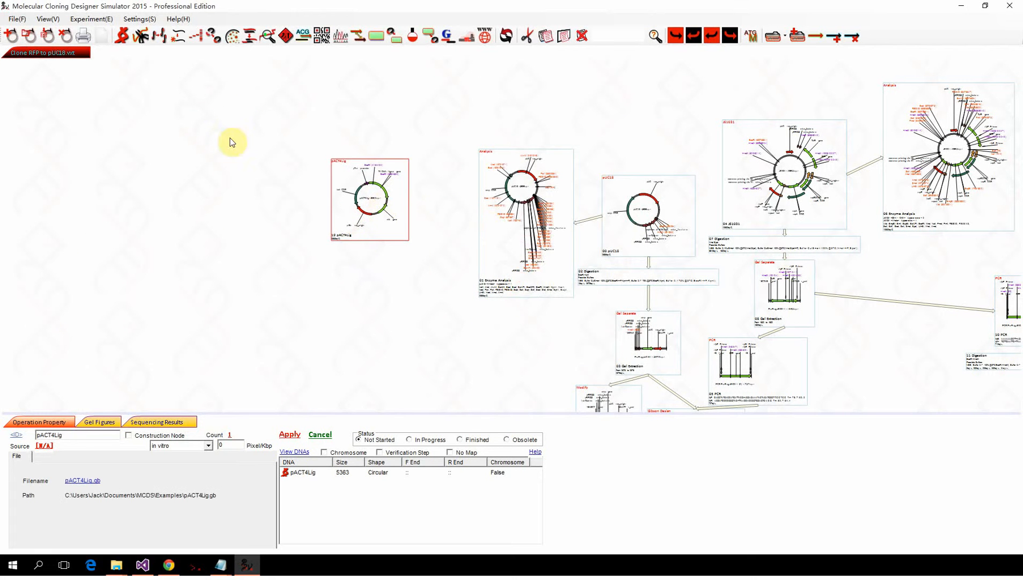
Build a chain of Digestion, PCR and CIAP dephosphorylation operations below the pACT4Lig node.
{"action": "left_click", "coordinate": [145, 37]}
{"action": "left_click", "coordinate": [158, 37]}
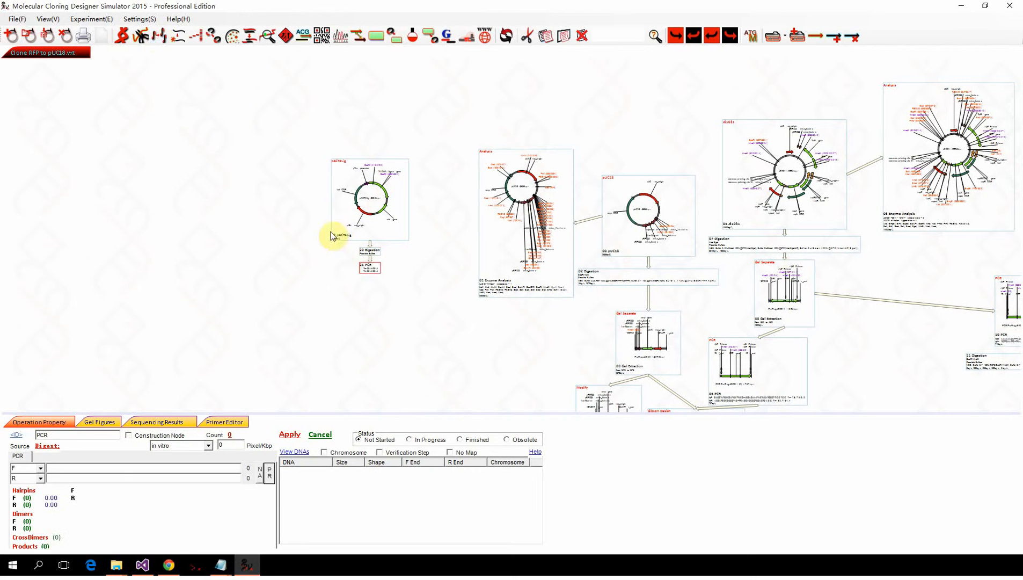
{"action": "left_click", "coordinate": [177, 37]}
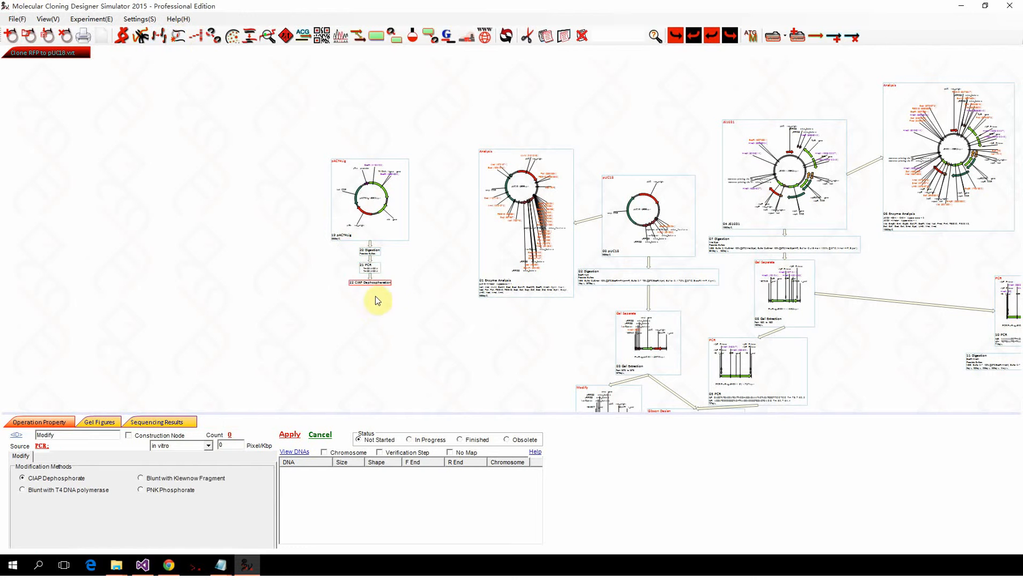
Extend the pACT4Lig chain with a Ligation operation followed by a Feature Screening operation.
{"action": "scroll", "coordinate": [374, 296], "scroll_direction": "down", "scroll_amount": 2}
{"action": "scroll", "coordinate": [366, 297], "scroll_direction": "up", "scroll_amount": 4}
{"action": "scroll", "coordinate": [397, 310], "scroll_direction": "down", "scroll_amount": 2}
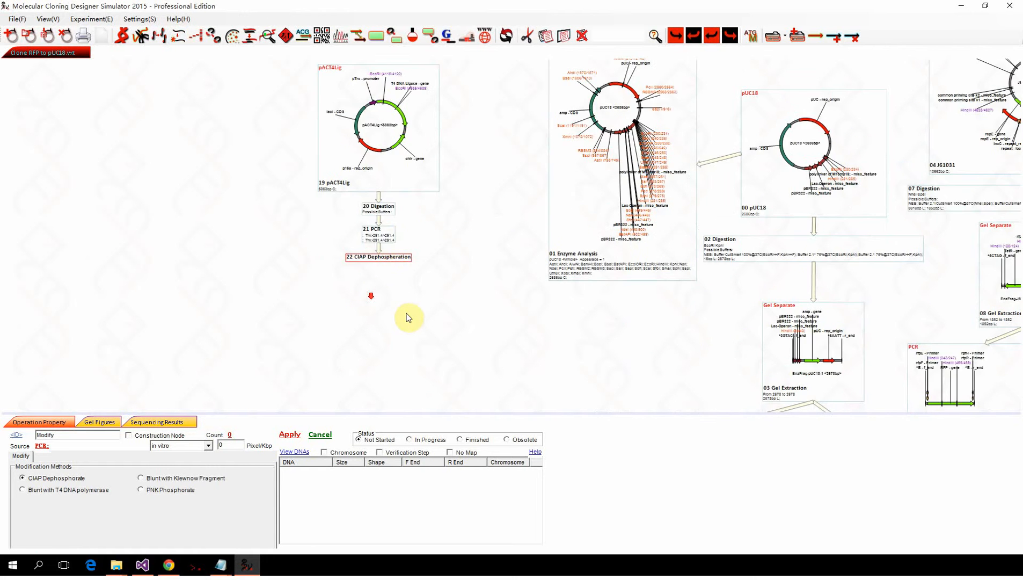
{"action": "scroll", "coordinate": [389, 241], "scroll_direction": "up", "scroll_amount": 3}
{"action": "scroll", "coordinate": [260, 119], "scroll_direction": "up", "scroll_amount": 2}
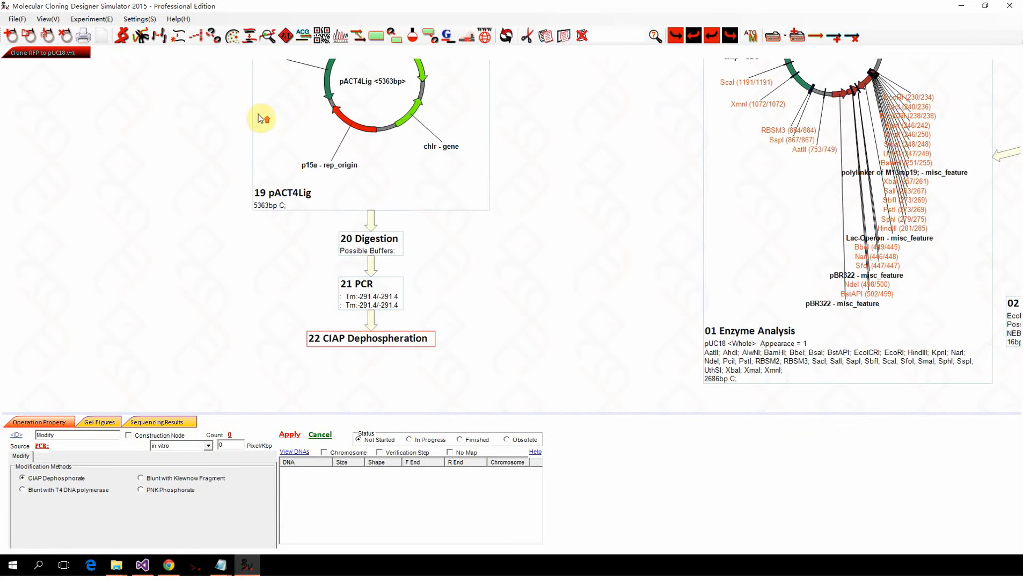
{"action": "left_click", "coordinate": [212, 34]}
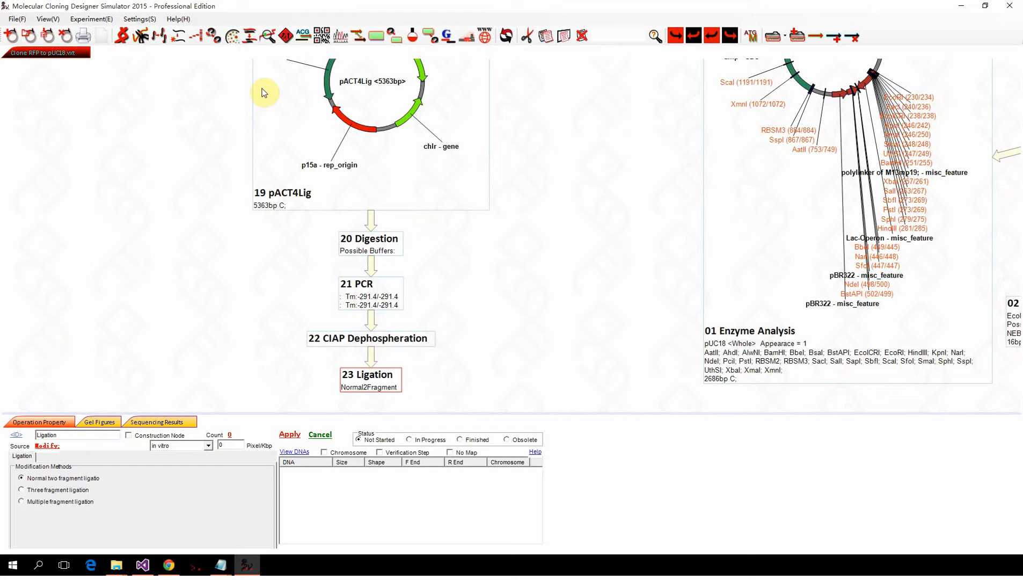
{"action": "left_click", "coordinate": [232, 36]}
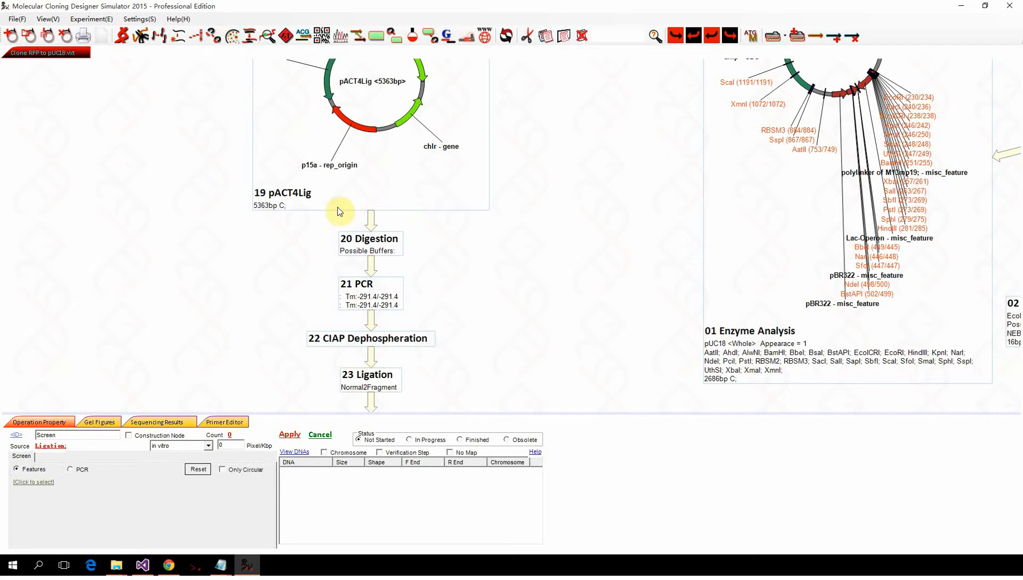
Add an Enzyme Analysis operation to pACT4Lig and position its node left of the new Digestion node.
{"action": "scroll", "coordinate": [381, 235], "scroll_direction": "down", "scroll_amount": 2}
{"action": "scroll", "coordinate": [382, 239], "scroll_direction": "up", "scroll_amount": 1}
{"action": "scroll", "coordinate": [382, 240], "scroll_direction": "down", "scroll_amount": 2}
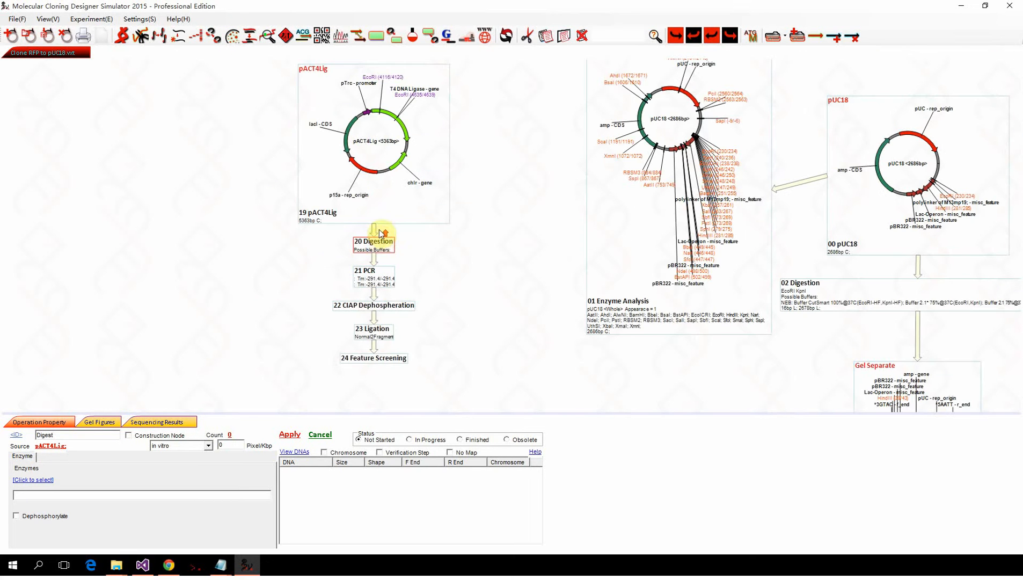
{"action": "left_click", "coordinate": [374, 190]}
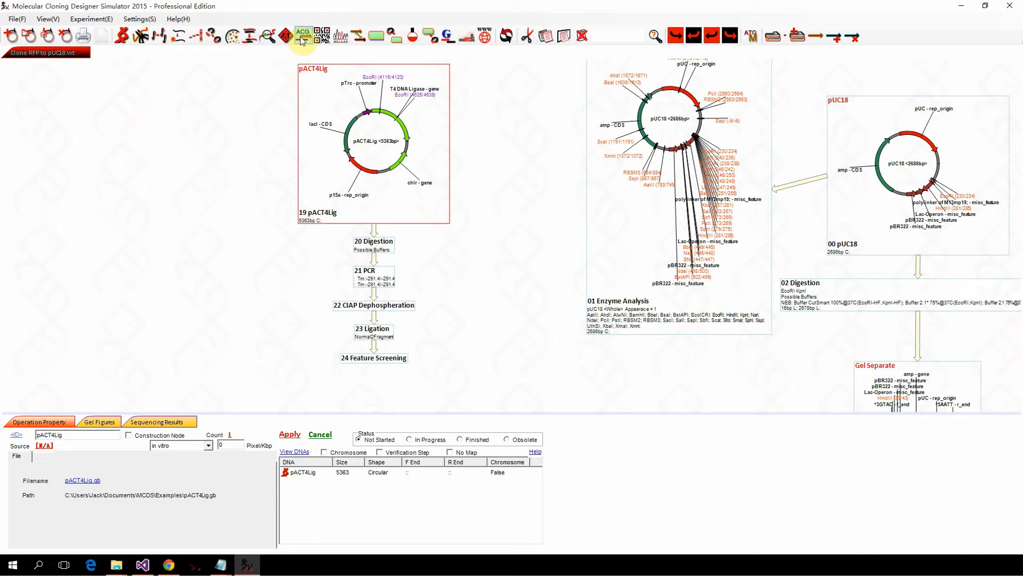
{"action": "left_click", "coordinate": [268, 36]}
{"action": "left_click_drag", "start_coordinate": [369, 233], "coordinate": [256, 227]}
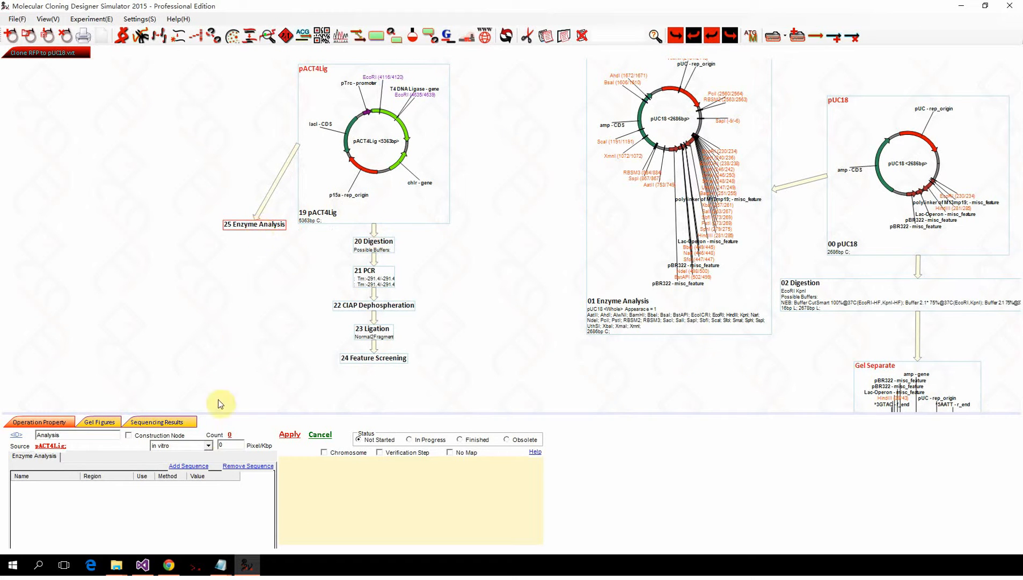
Enlarge the properties area and view the project properties and those of the new Enzyme Analysis and Digestion nodes.
{"action": "left_click_drag", "start_coordinate": [236, 413], "coordinate": [234, 326]}
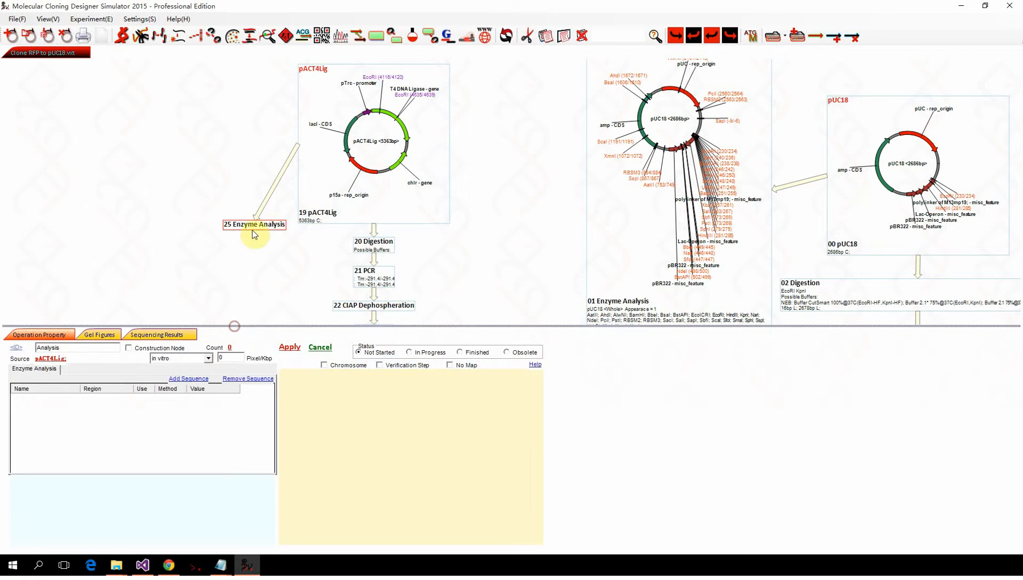
{"action": "scroll", "coordinate": [253, 233], "scroll_direction": "down", "scroll_amount": 1}
{"action": "left_click", "coordinate": [181, 141]}
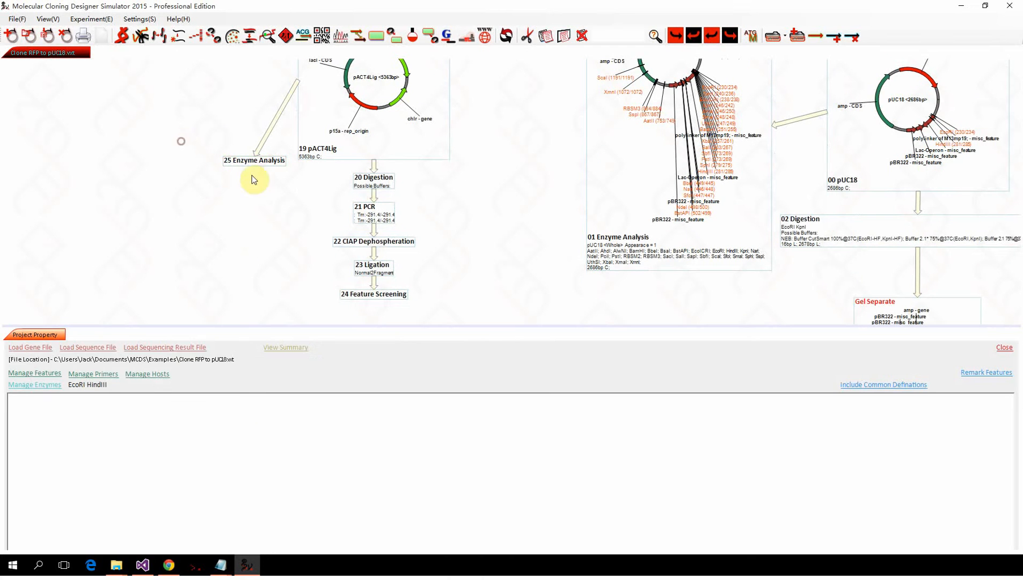
{"action": "left_click", "coordinate": [255, 159]}
{"action": "left_click", "coordinate": [368, 186]}
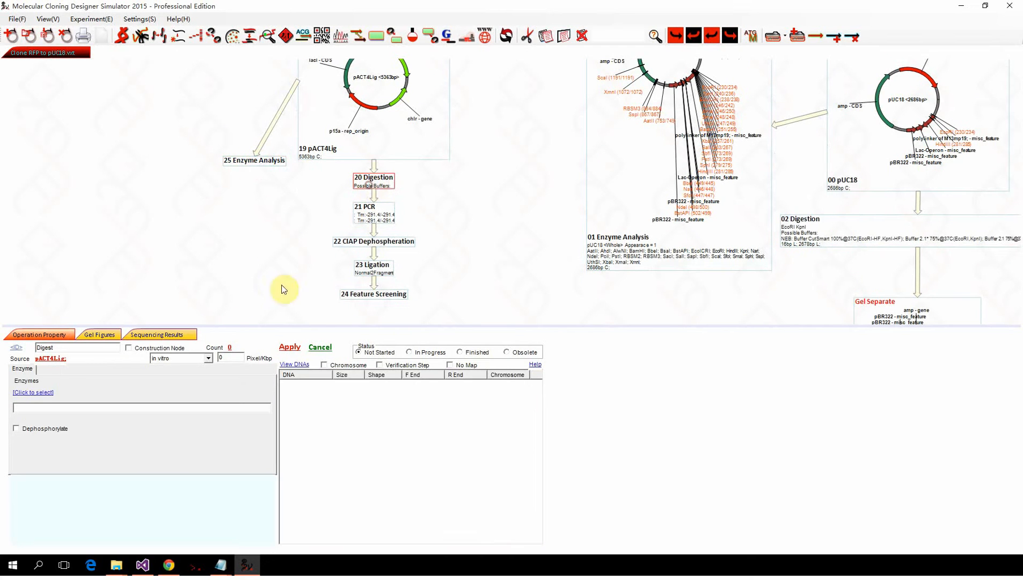
Move the new Digestion node leftward below pACT4Lig and show its operation properties.
{"action": "scroll", "coordinate": [358, 220], "scroll_direction": "up", "scroll_amount": 2}
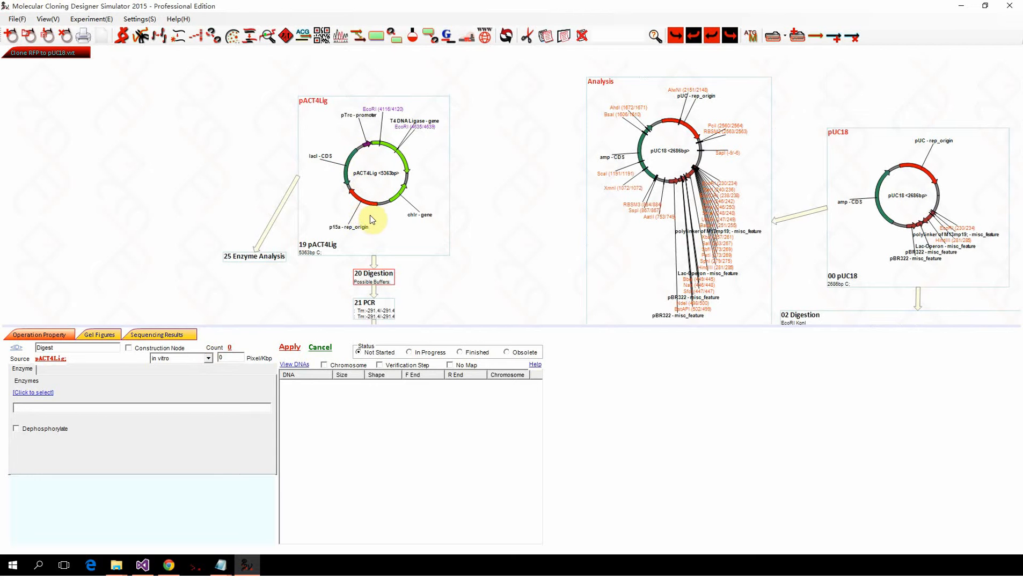
{"action": "left_click_drag", "start_coordinate": [373, 278], "coordinate": [311, 286]}
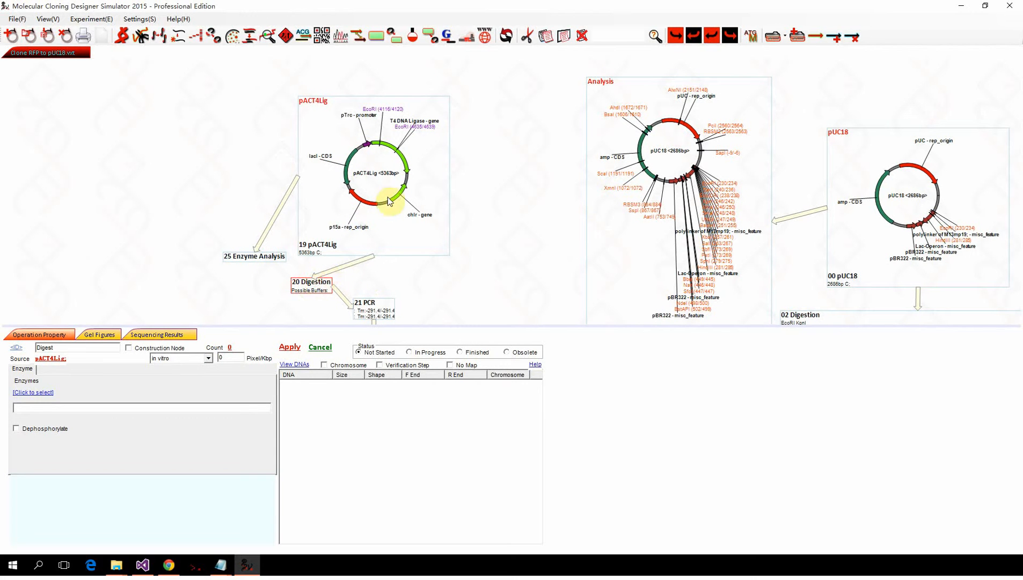
{"action": "left_click", "coordinate": [388, 226]}
{"action": "left_click", "coordinate": [318, 285]}
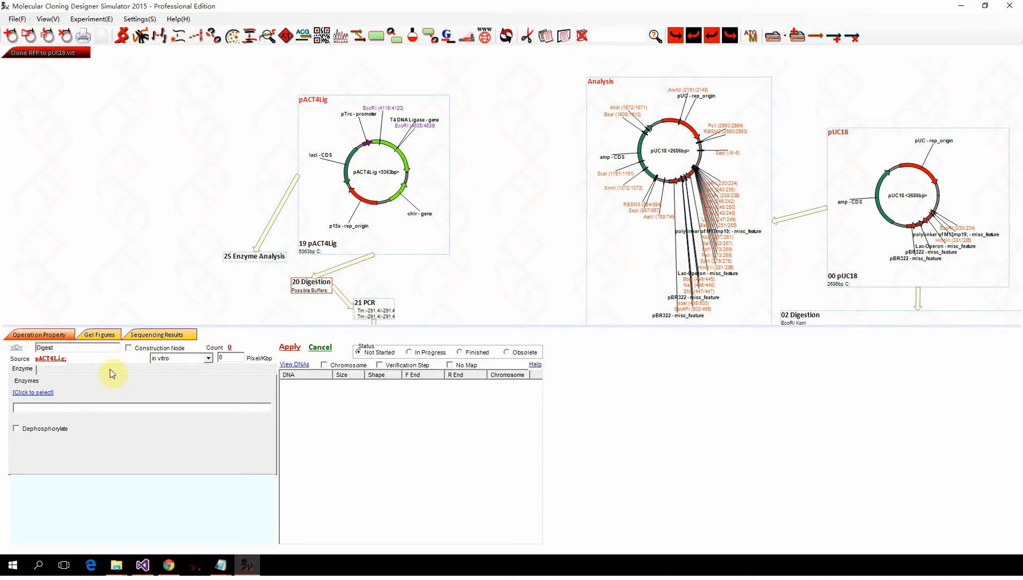
{"action": "left_click", "coordinate": [286, 295]}
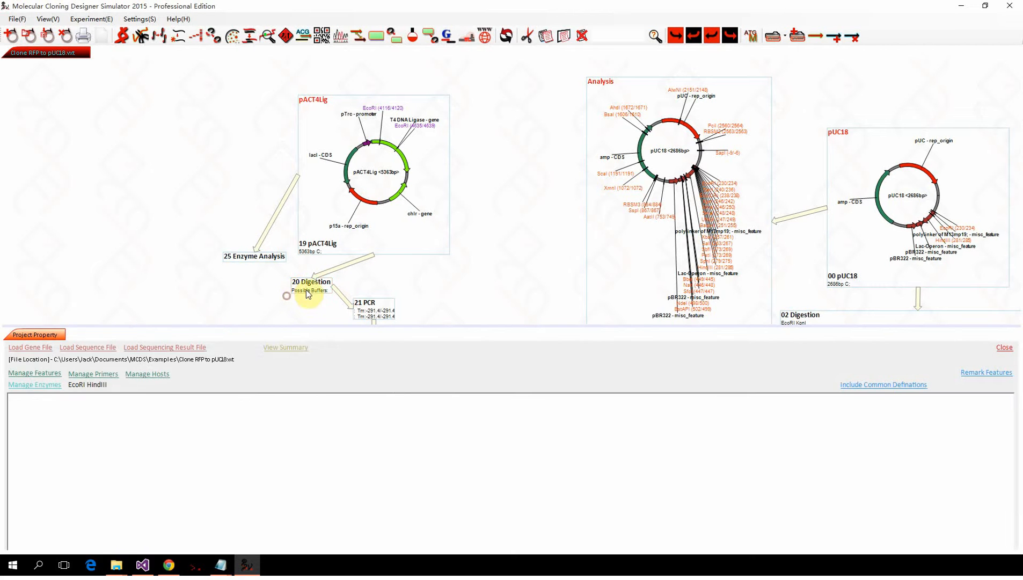
{"action": "left_click", "coordinate": [306, 288]}
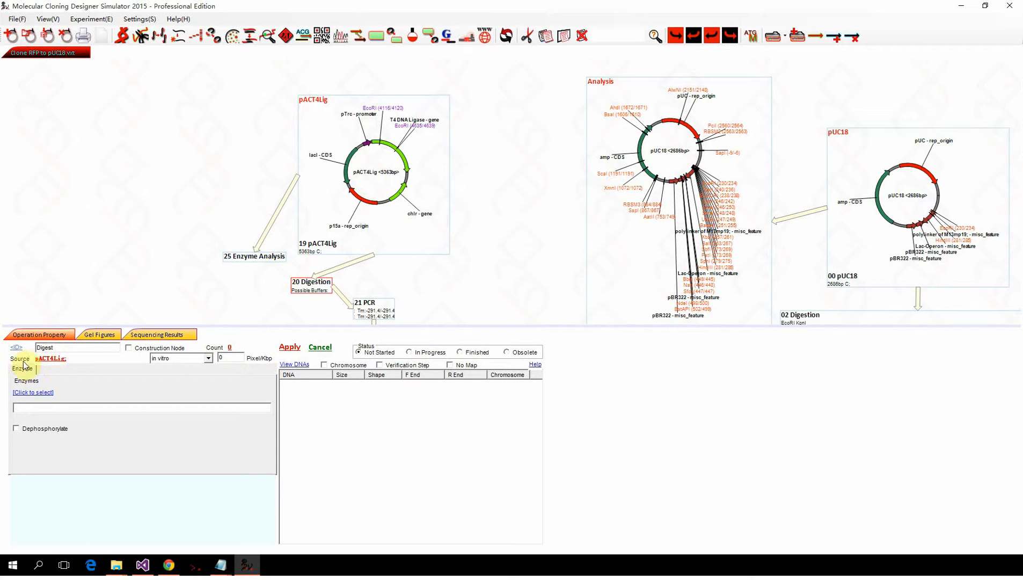
Start editing the Digestion node's source, try pUC18 as its source and clear the source selection.
{"action": "left_click", "coordinate": [53, 360]}
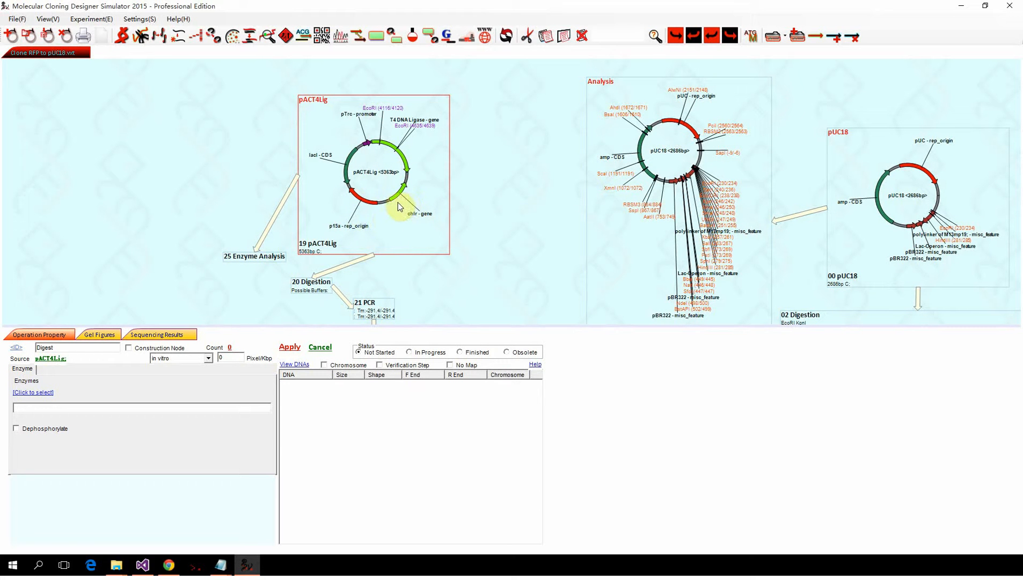
{"action": "scroll", "coordinate": [365, 183], "scroll_direction": "down", "scroll_amount": 3}
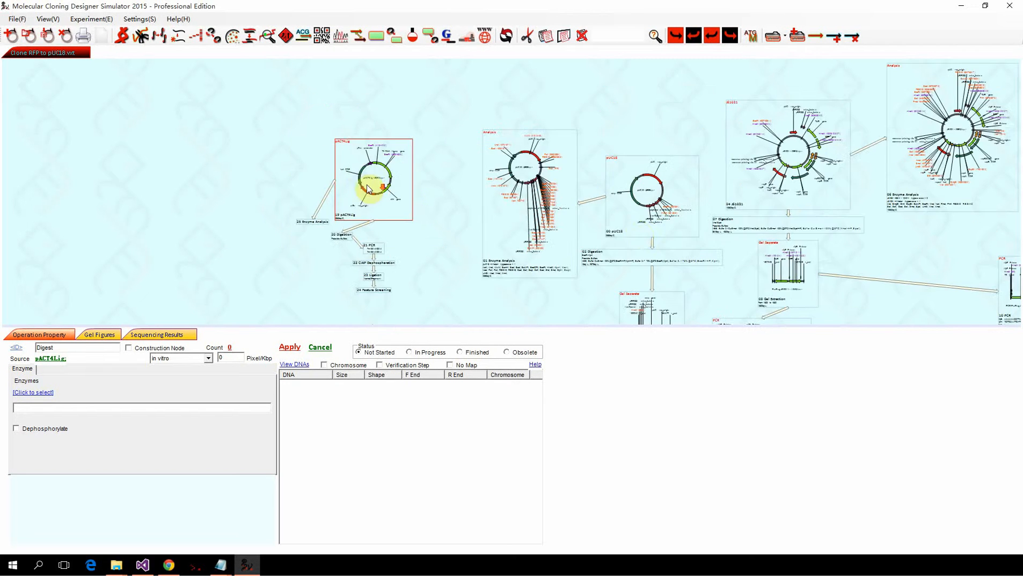
{"action": "scroll", "coordinate": [638, 194], "scroll_direction": "up", "scroll_amount": 1}
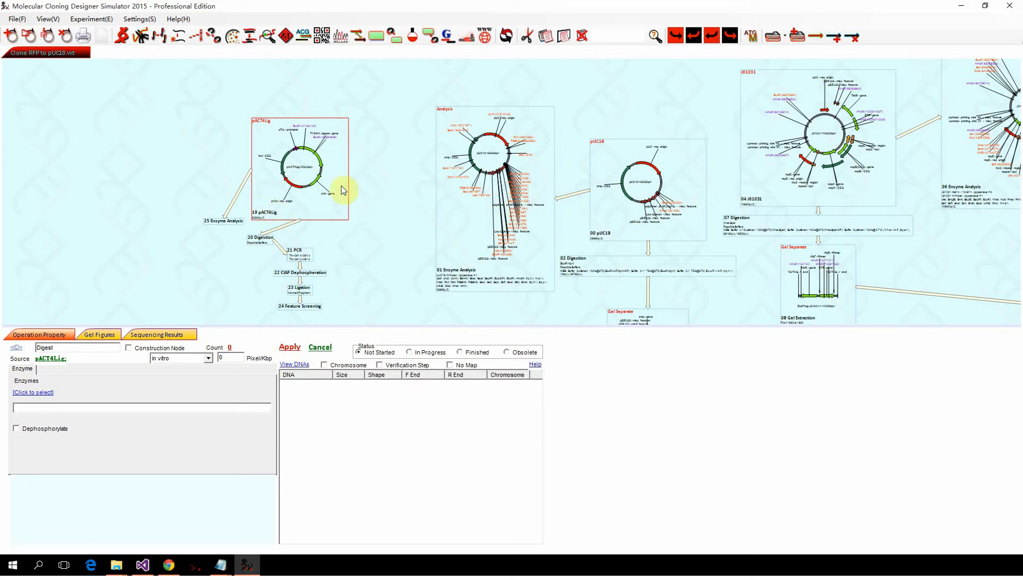
{"action": "left_click", "coordinate": [623, 197]}
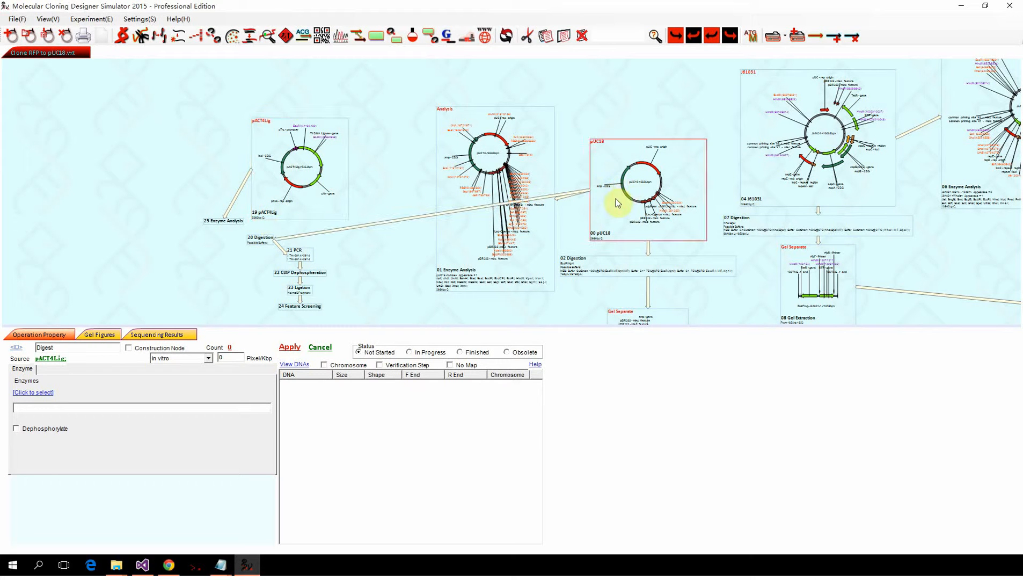
{"action": "left_click", "coordinate": [406, 164]}
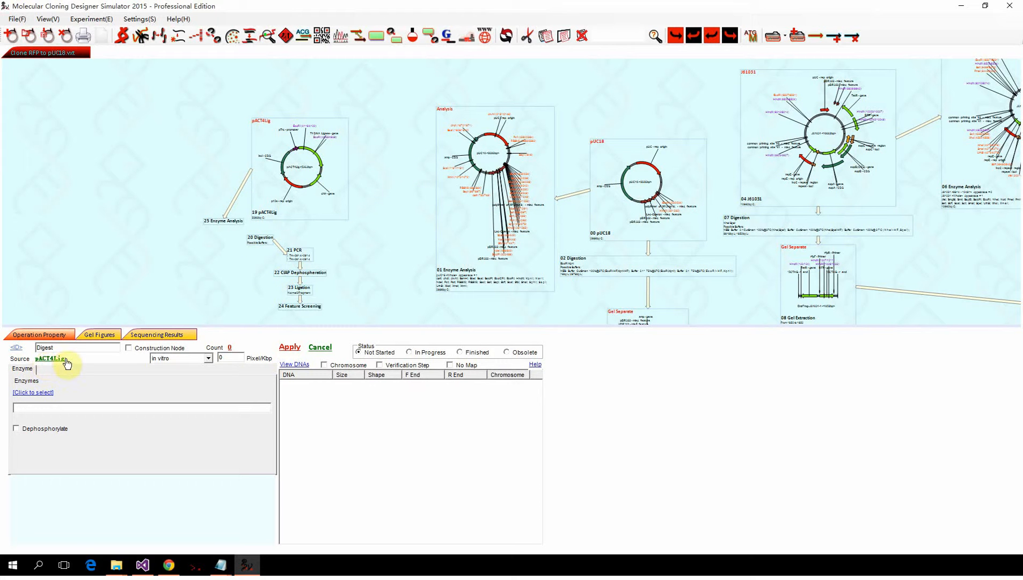
Set pACT4Lig, pUC18 and J61031 together as the Digestion's sources and move its node slightly up.
{"action": "left_click", "coordinate": [329, 182]}
{"action": "left_click", "coordinate": [625, 195], "text": "ctrl"}
{"action": "left_click", "coordinate": [752, 170], "text": "ctrl"}
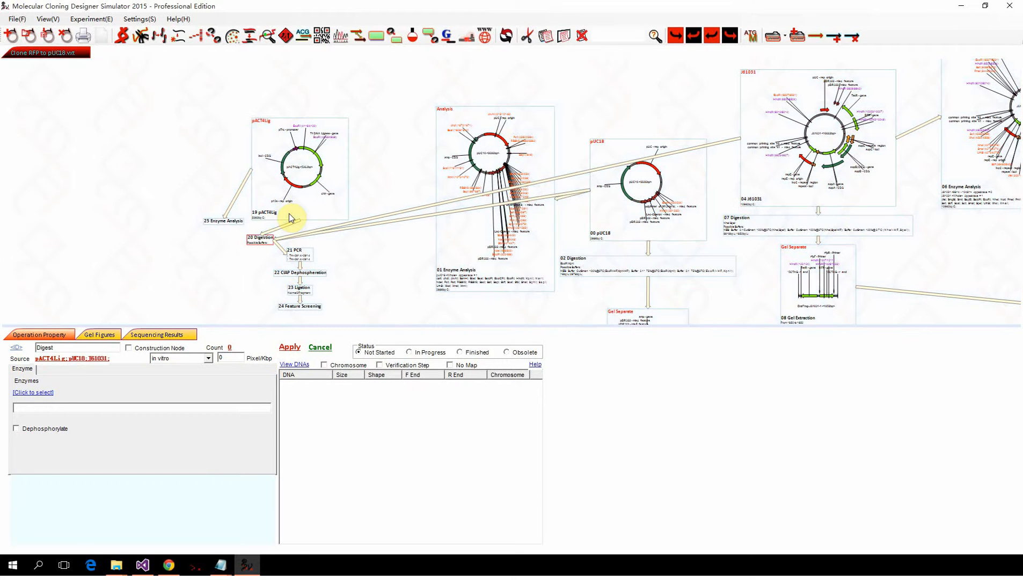
{"action": "left_click", "coordinate": [261, 243]}
{"action": "mouse_move", "coordinate": [262, 244]}
{"action": "left_mouse_down"}
{"action": "mouse_move", "coordinate": [349, 269]}
{"action": "mouse_move", "coordinate": [320, 304]}
{"action": "mouse_move", "coordinate": [248, 269]}
{"action": "mouse_move", "coordinate": [263, 227]}
{"action": "left_mouse_up"}
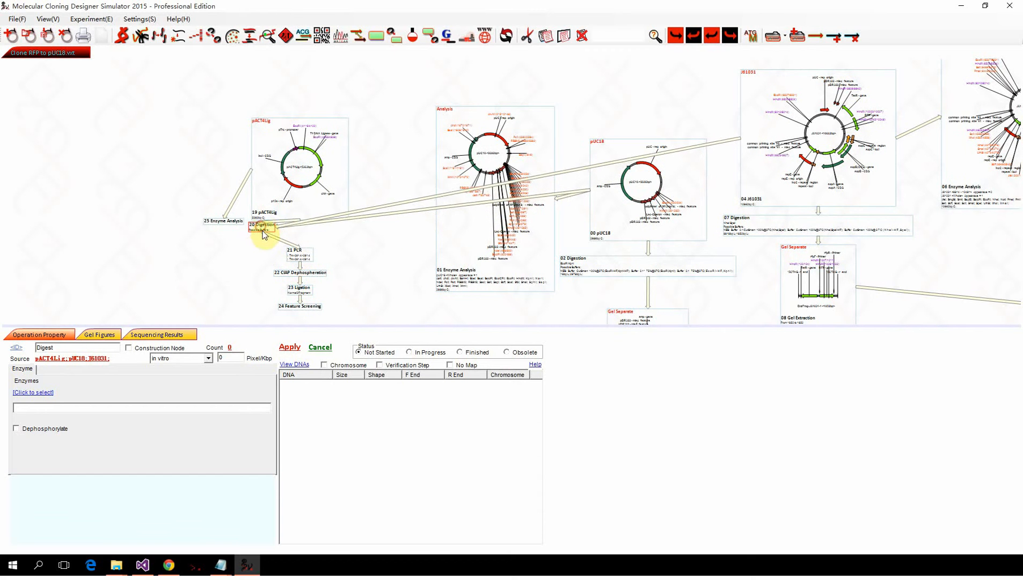
Set EcoRI as the enzyme of the Digestion operation and calculate its fragments.
{"action": "scroll", "coordinate": [263, 227], "scroll_direction": "up", "scroll_amount": 3}
{"action": "left_click", "coordinate": [185, 408]}
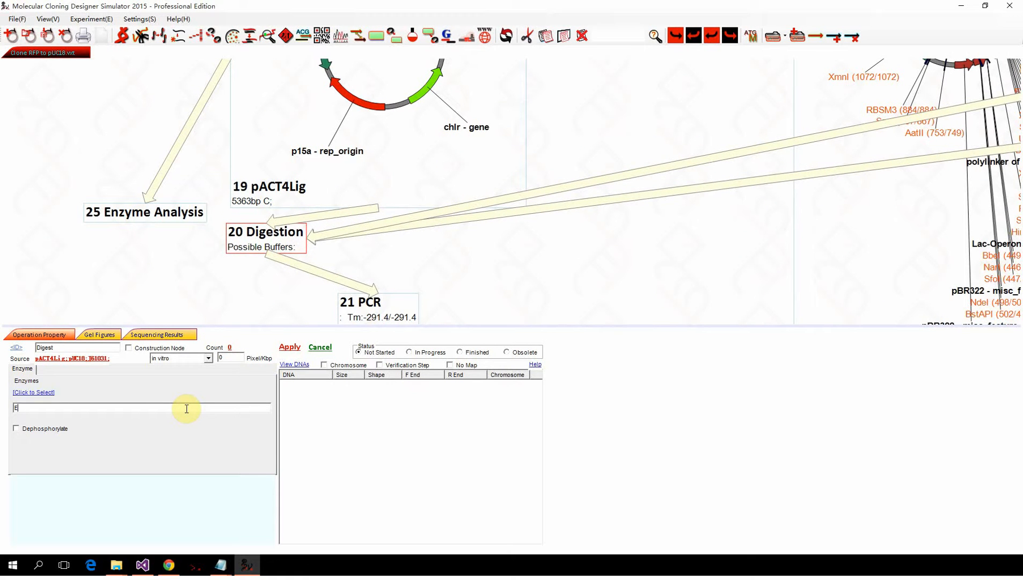
{"action": "type", "text": "EcoRI"}
{"action": "left_click", "coordinate": [309, 282]}
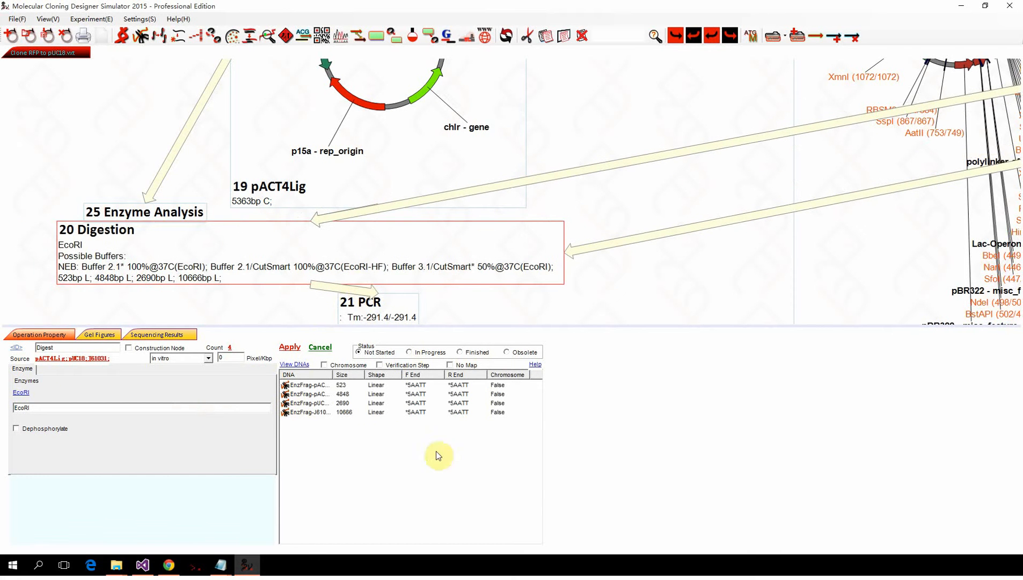
Move the pACT4Lig node up, away from the Digestion node, and open the Digestion's source selection for editing.
{"action": "scroll", "coordinate": [343, 263], "scroll_direction": "down", "scroll_amount": 4}
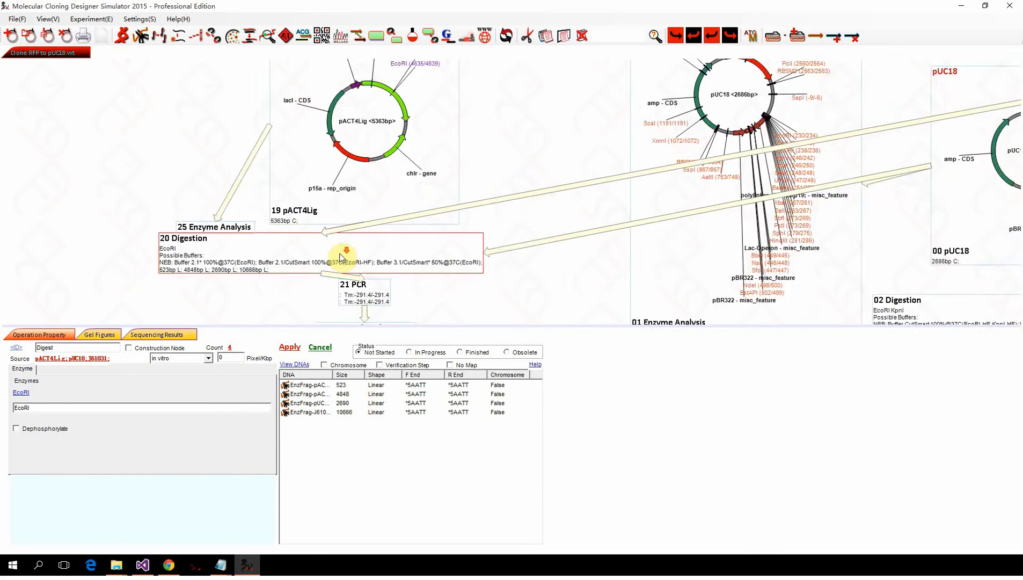
{"action": "left_click_drag", "start_coordinate": [355, 202], "coordinate": [350, 173]}
{"action": "mouse_move", "coordinate": [365, 258]}
{"action": "left_mouse_down"}
{"action": "mouse_move", "coordinate": [395, 251]}
{"action": "mouse_move", "coordinate": [367, 246]}
{"action": "left_mouse_up"}
{"action": "left_click", "coordinate": [86, 358]}
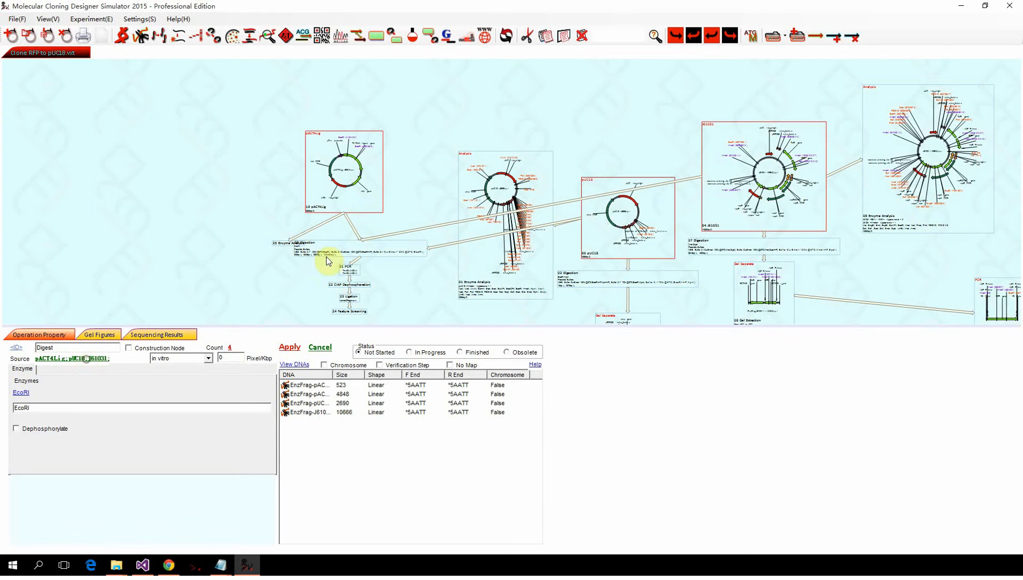
Reduce the Digestion's sources to pACT4Lig only, dropping pUC18 and J61031, and move its node slightly up.
{"action": "left_click", "coordinate": [728, 188]}
{"action": "left_click", "coordinate": [327, 182]}
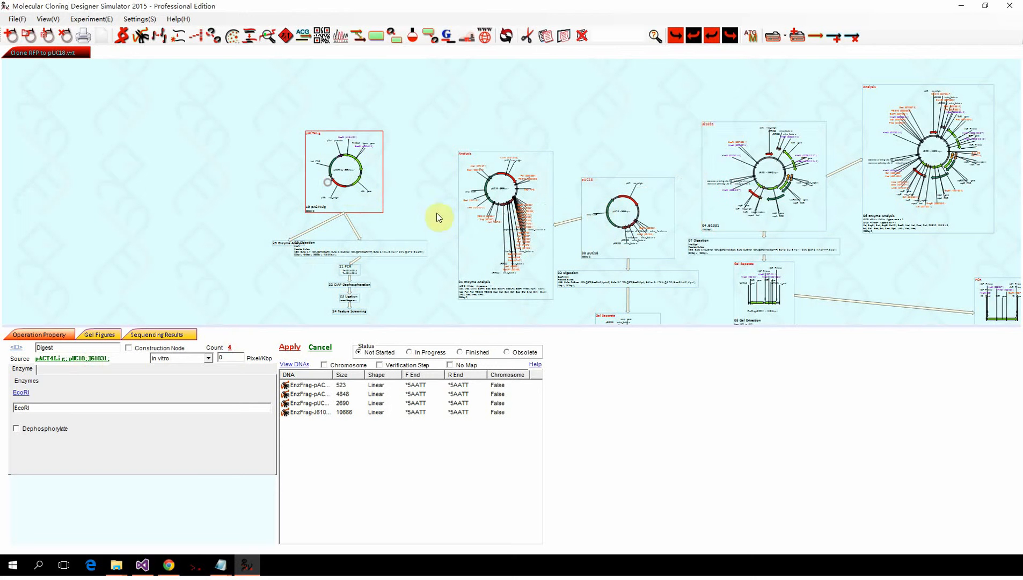
{"action": "left_click", "coordinate": [387, 213]}
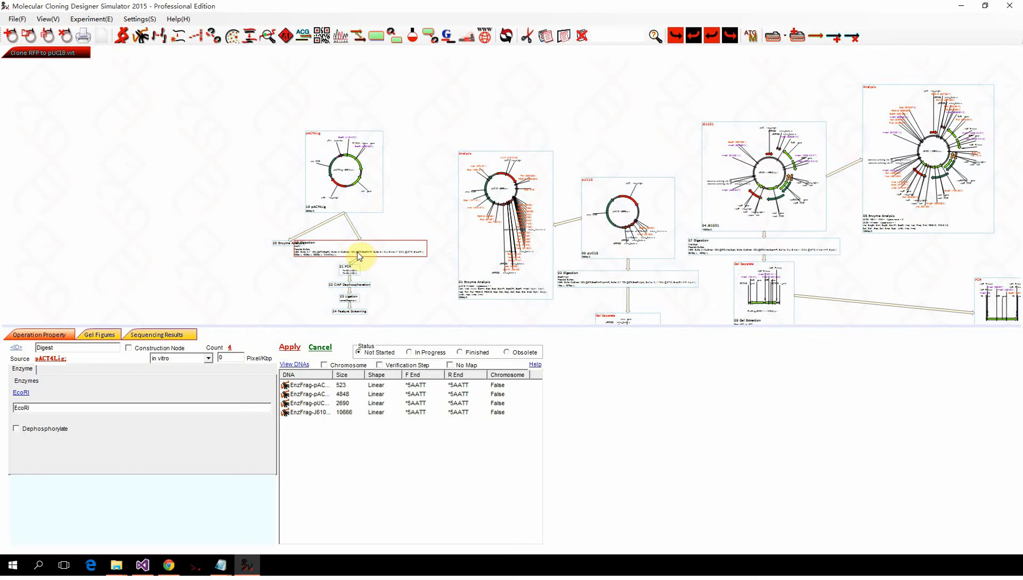
{"action": "left_click_drag", "start_coordinate": [359, 256], "coordinate": [363, 247]}
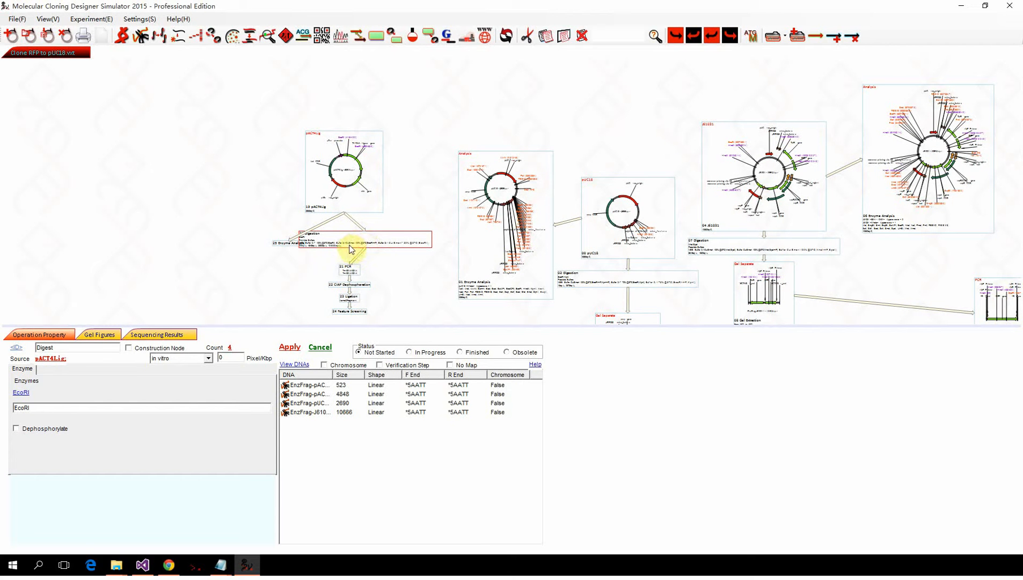
Delete the Enzyme Analysis node that branches from pACT4Lig.
{"action": "scroll", "coordinate": [341, 236], "scroll_direction": "down", "scroll_amount": 3}
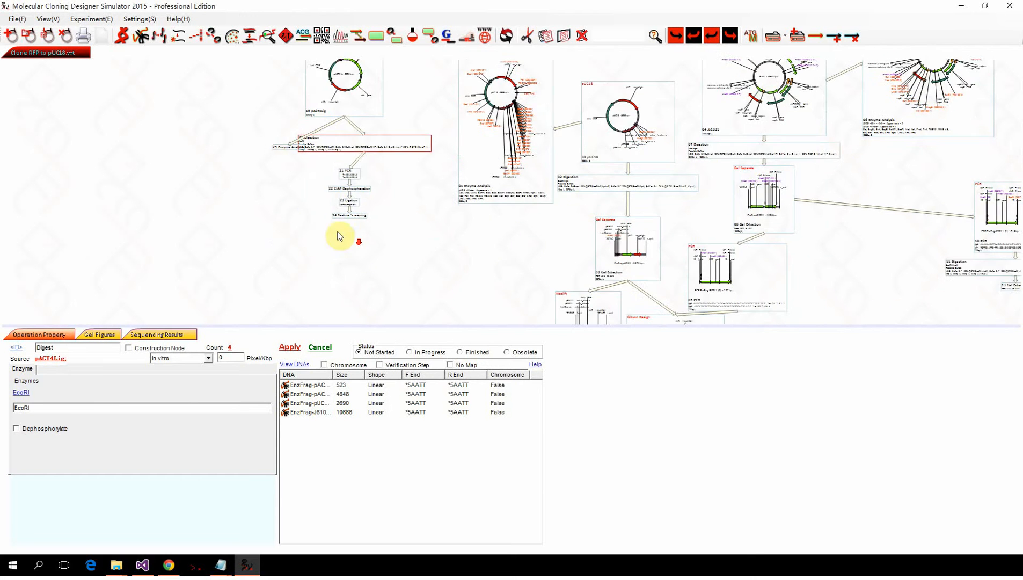
{"action": "left_click", "coordinate": [268, 148]}
{"action": "scroll", "coordinate": [268, 148], "scroll_direction": "up", "scroll_amount": 2}
{"action": "scroll", "coordinate": [374, 201], "scroll_direction": "up", "scroll_amount": 4}
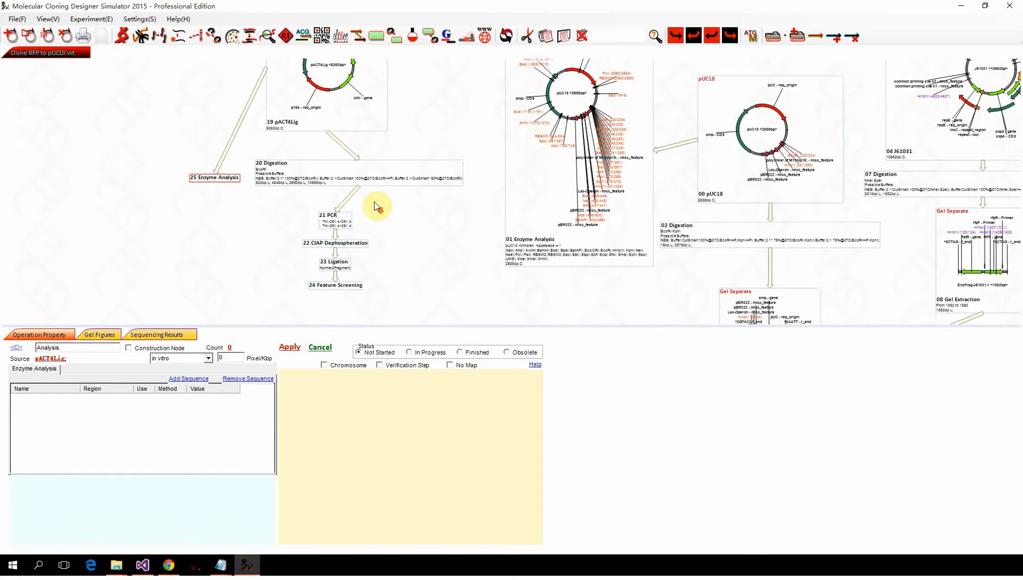
{"action": "scroll", "coordinate": [358, 171], "scroll_direction": "down", "scroll_amount": 2}
{"action": "left_click", "coordinate": [357, 149]}
{"action": "left_click", "coordinate": [149, 116]}
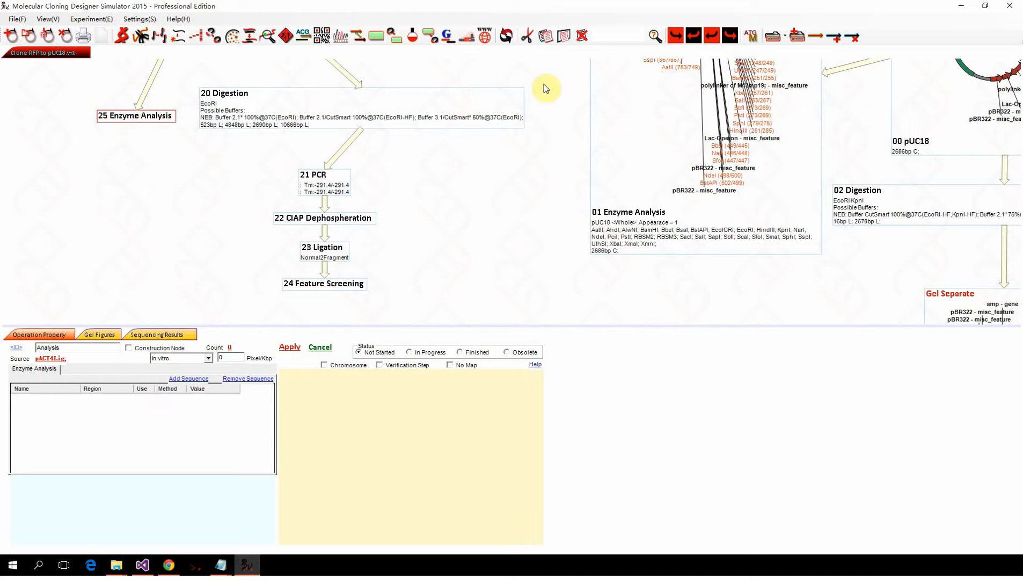
{"action": "left_click", "coordinate": [582, 37]}
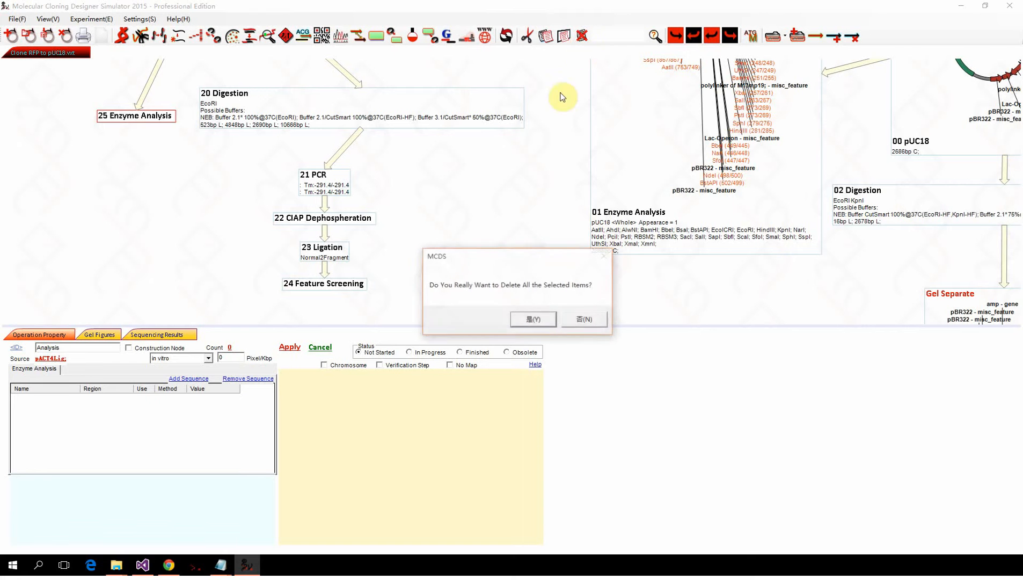
{"action": "left_click", "coordinate": [539, 318]}
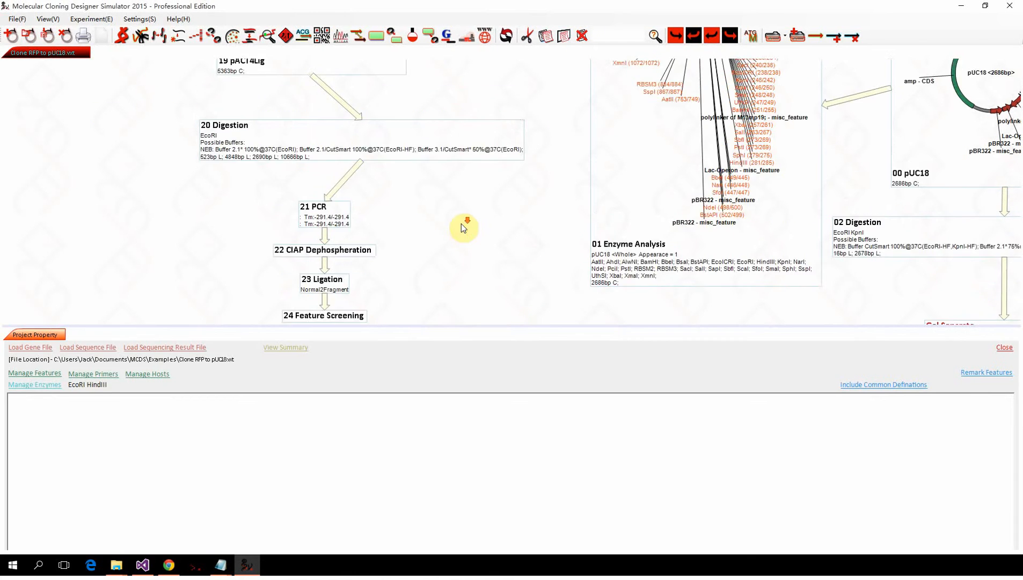
Delete the remaining chain below pACT4Lig: Digestion, PCR, CIAP Dephospheration, Ligation and Feature Screening.
{"action": "left_click_drag", "start_coordinate": [147, 97], "coordinate": [407, 294]}
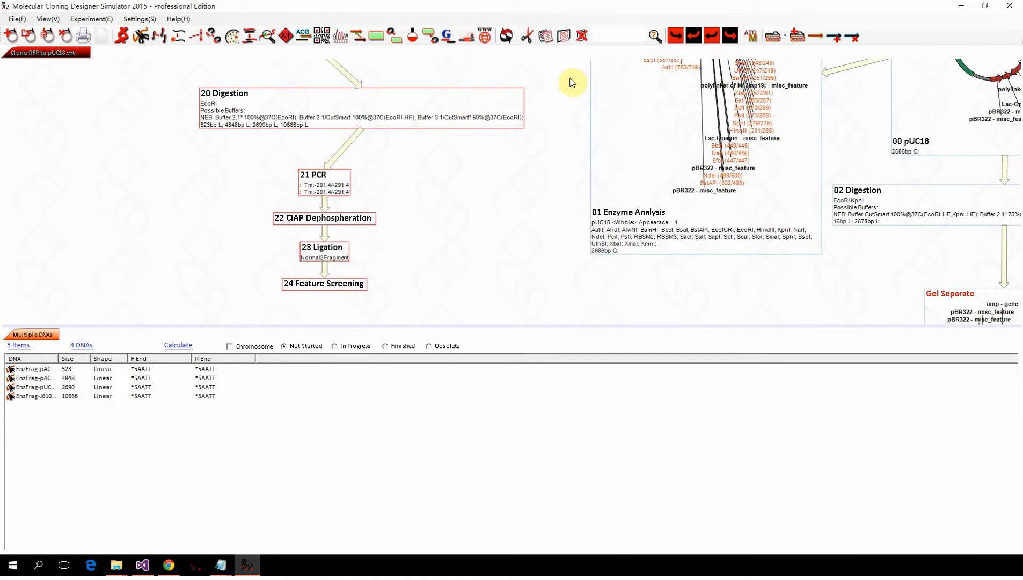
{"action": "left_click", "coordinate": [584, 36]}
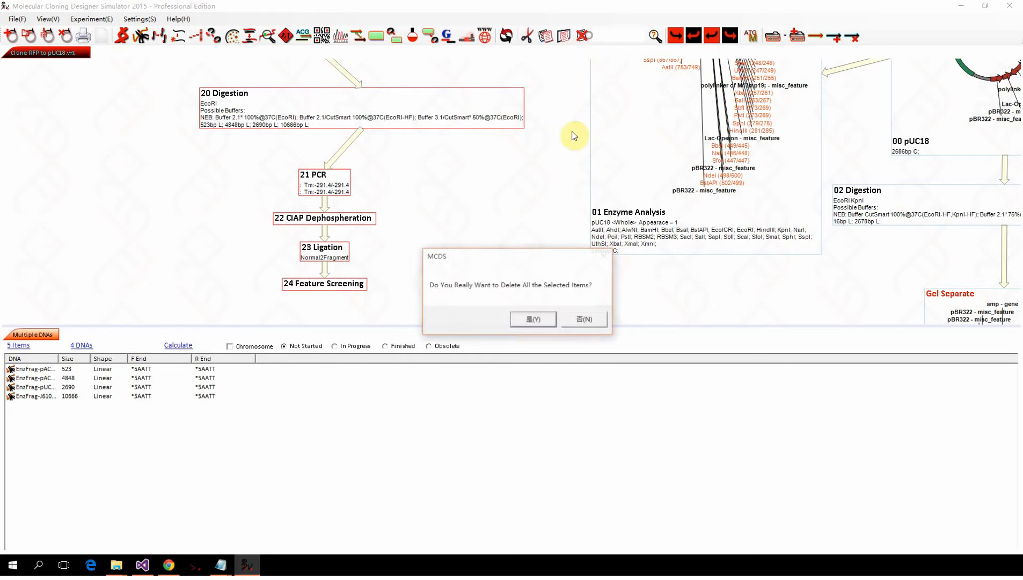
{"action": "left_click", "coordinate": [532, 320]}
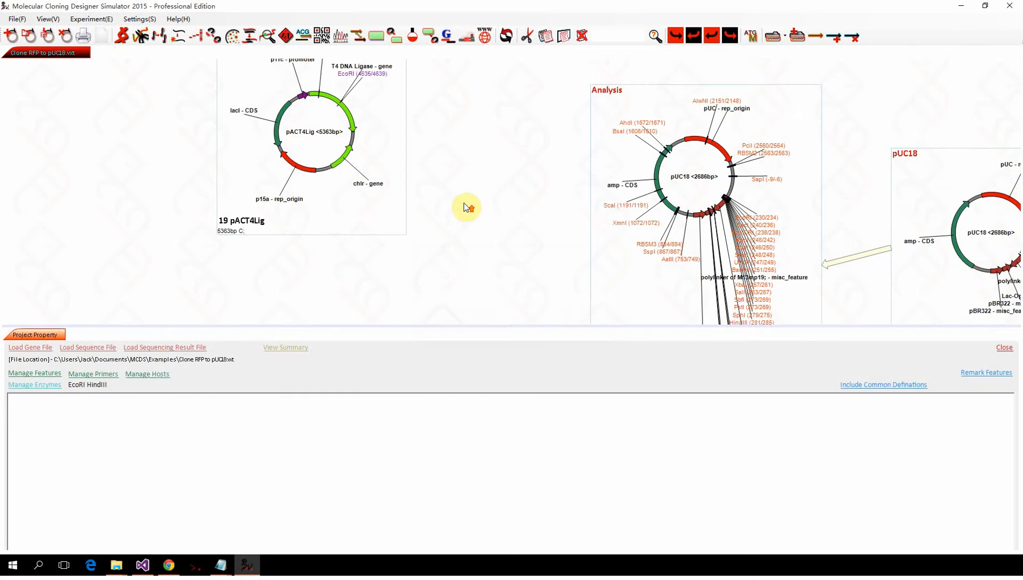
Add five successive Digestion operations in a chain starting from the pACT4Lig node.
{"action": "left_click", "coordinate": [338, 141]}
{"action": "key", "text": "ctrl+d"}
{"action": "key", "text": "ctrl+d"}
{"action": "key", "text": "ctrl+d"}
{"action": "key", "text": "ctrl+d"}
{"action": "key", "text": "ctrl+d"}
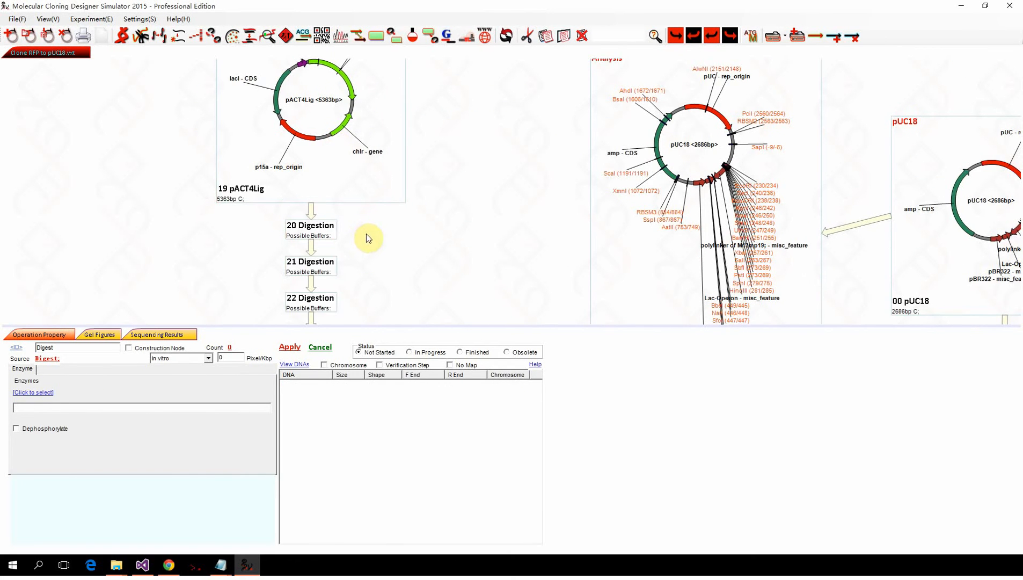
Select all five chained Digestion nodes below pACT4Lig together and delete them.
{"action": "scroll", "coordinate": [366, 234], "scroll_direction": "down", "scroll_amount": 2}
{"action": "left_click", "coordinate": [381, 93]}
{"action": "left_click_drag", "start_coordinate": [340, 189], "coordinate": [273, 289]}
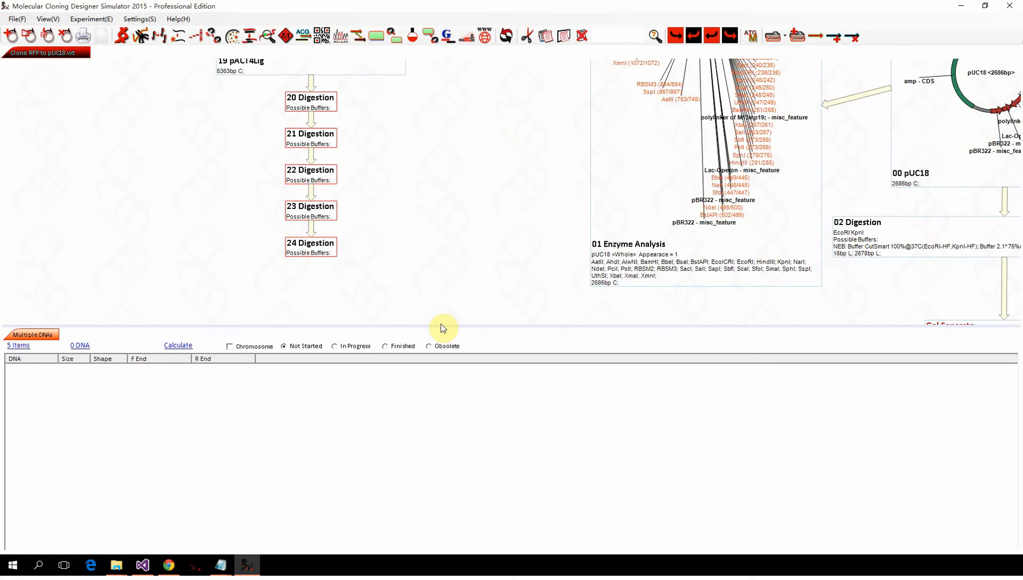
{"action": "key", "text": "Delete"}
{"action": "key", "text": "Return"}
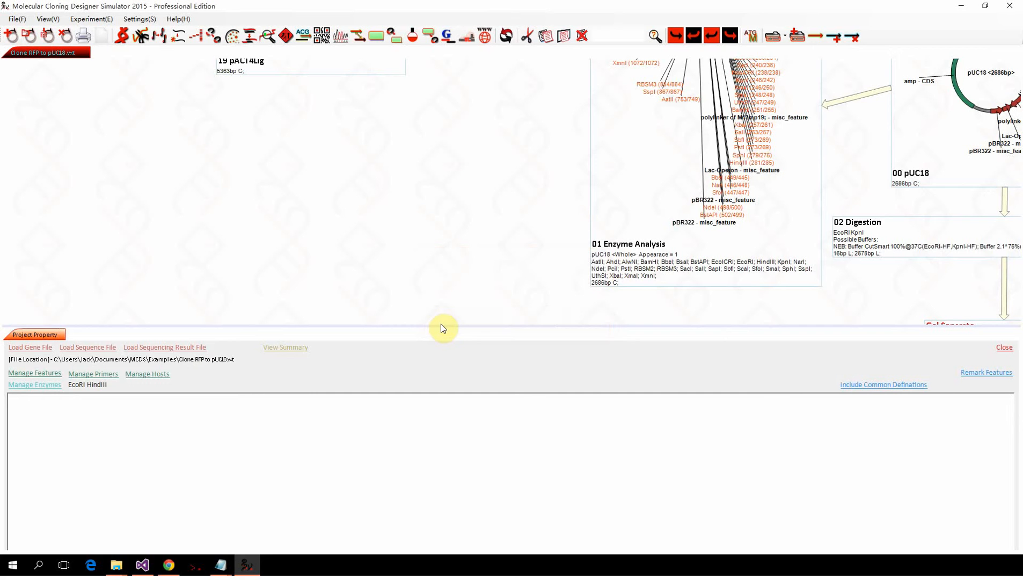
Select the pACT4Lig node and examine the experiment operations on offer, such as Enzyme Digestion.
{"action": "scroll", "coordinate": [416, 193], "scroll_direction": "up", "scroll_amount": 5}
{"action": "left_click", "coordinate": [368, 161]}
{"action": "scroll", "coordinate": [415, 175], "scroll_direction": "up", "scroll_amount": 2}
{"action": "scroll", "coordinate": [448, 177], "scroll_direction": "down", "scroll_amount": 2}
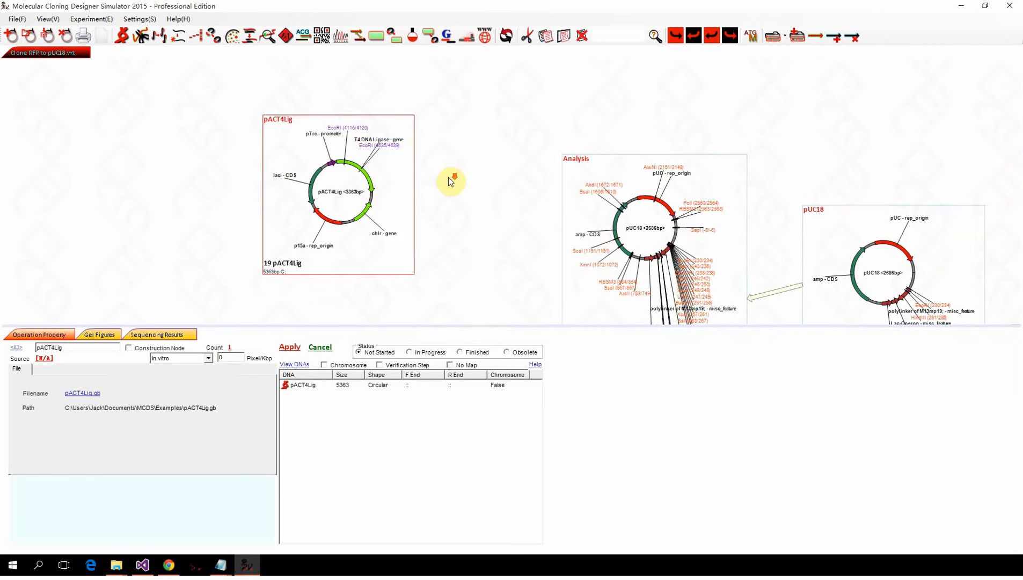
{"action": "scroll", "coordinate": [448, 177], "scroll_direction": "down", "scroll_amount": 2}
{"action": "scroll", "coordinate": [453, 201], "scroll_direction": "up", "scroll_amount": 2}
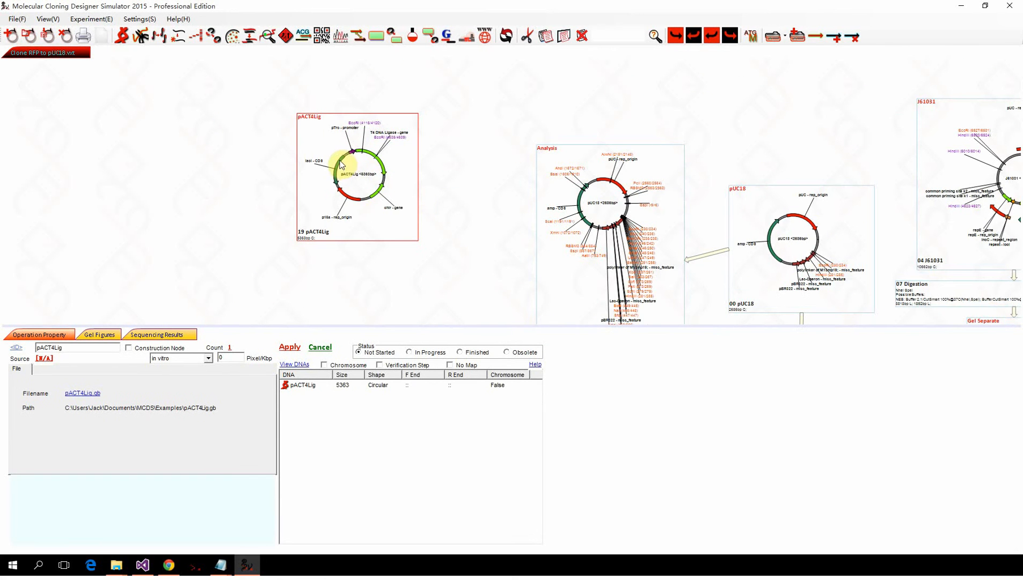
{"action": "scroll", "coordinate": [360, 197], "scroll_direction": "down", "scroll_amount": 1}
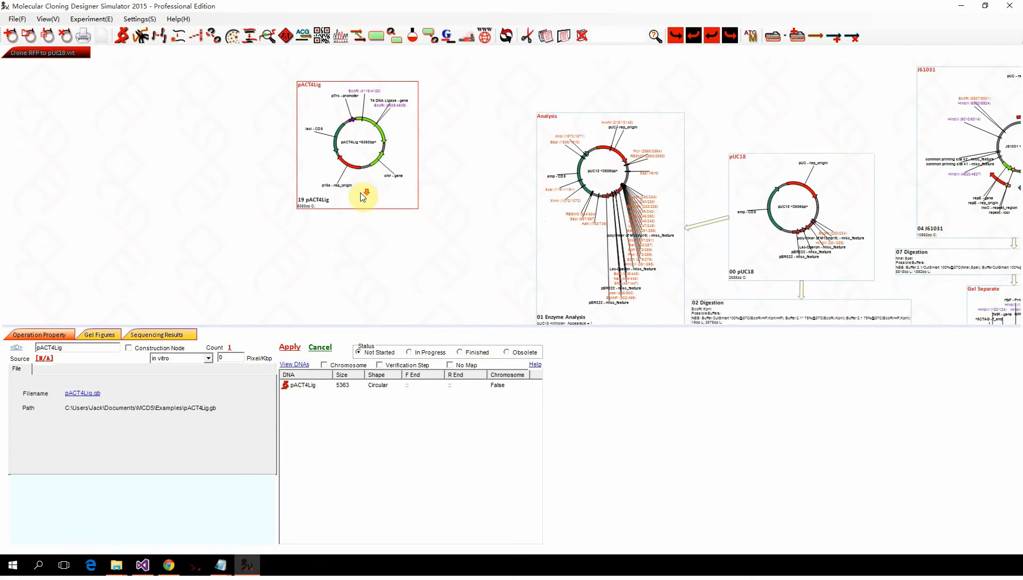
{"action": "left_click", "coordinate": [91, 19]}
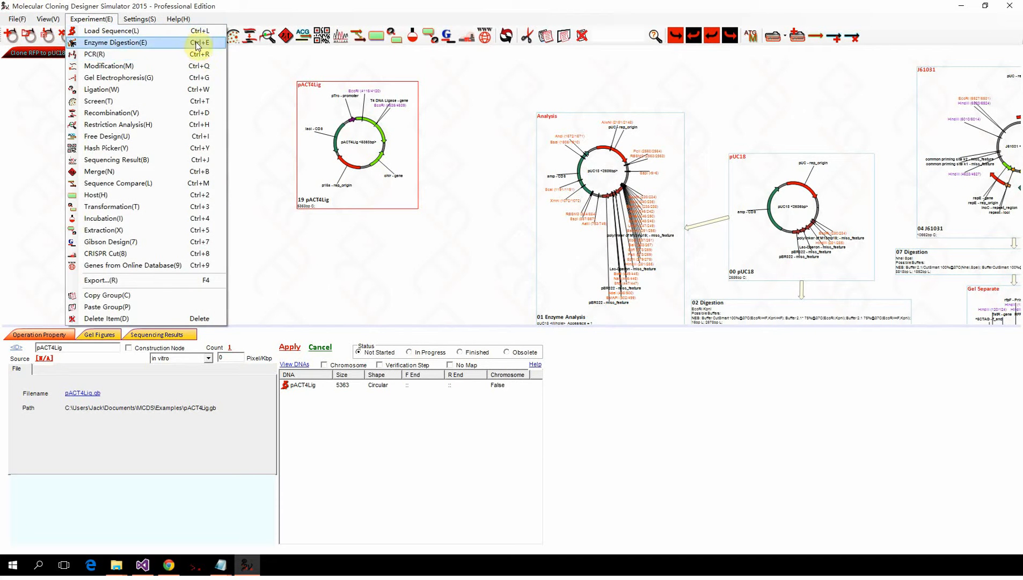
{"action": "left_click", "coordinate": [328, 134]}
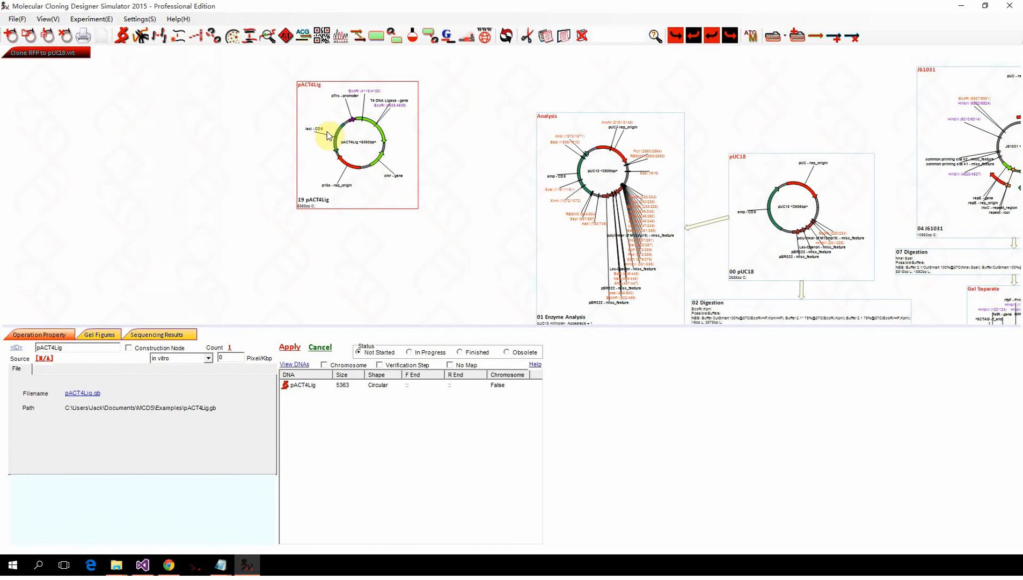
{"action": "scroll", "coordinate": [328, 135], "scroll_direction": "down", "scroll_amount": 2}
{"action": "scroll", "coordinate": [332, 137], "scroll_direction": "up", "scroll_amount": 2}
{"action": "scroll", "coordinate": [331, 136], "scroll_direction": "down", "scroll_amount": 1}
{"action": "scroll", "coordinate": [348, 140], "scroll_direction": "up", "scroll_amount": 2}
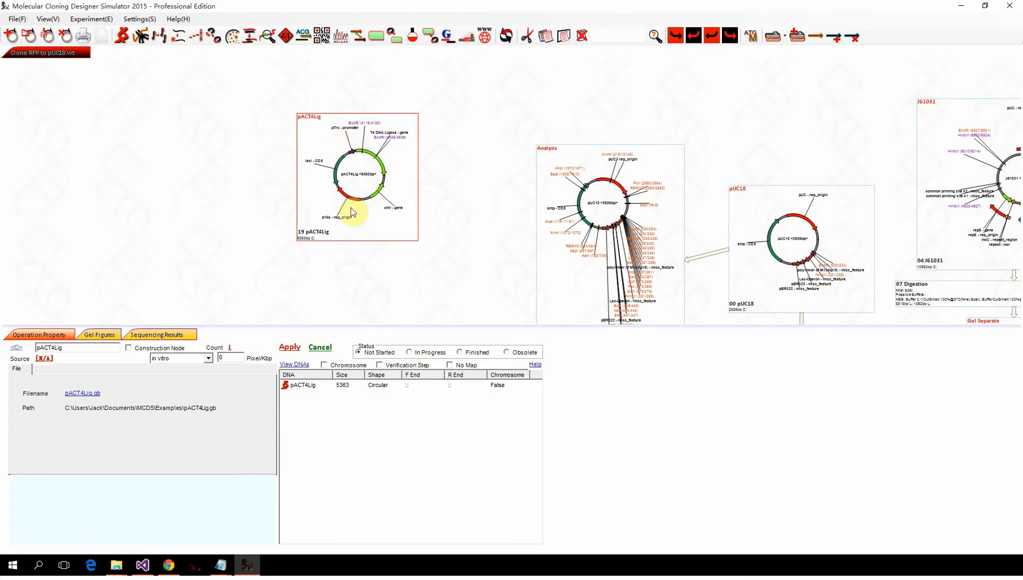
{"action": "scroll", "coordinate": [349, 206], "scroll_direction": "up", "scroll_amount": 2}
{"action": "scroll", "coordinate": [350, 205], "scroll_direction": "up", "scroll_amount": 1}
{"action": "scroll", "coordinate": [349, 204], "scroll_direction": "down", "scroll_amount": 1}
{"action": "left_click", "coordinate": [348, 202]}
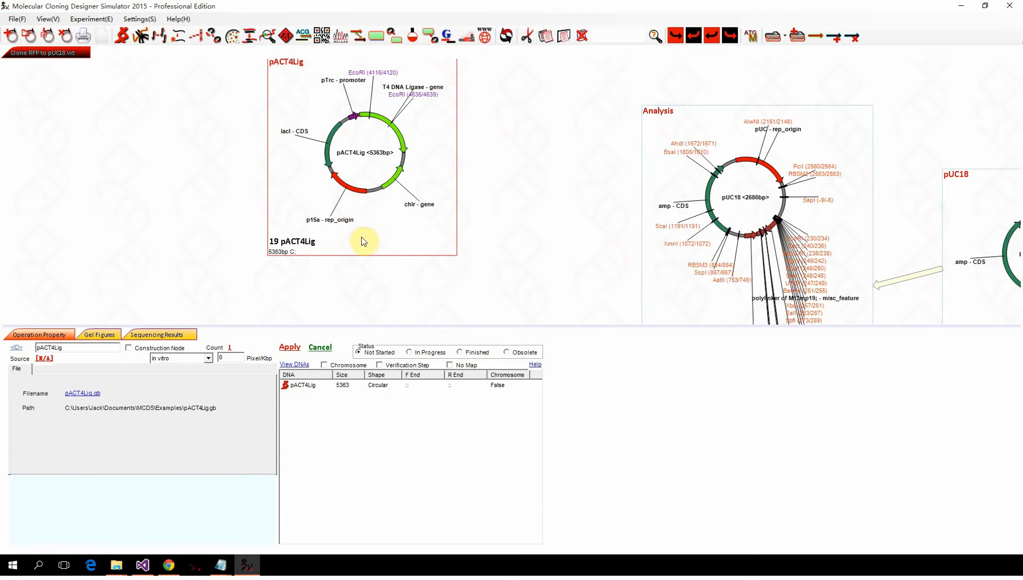
Add a single Digestion operation to the pACT4Lig node and delete it again.
{"action": "left_click", "coordinate": [92, 19]}
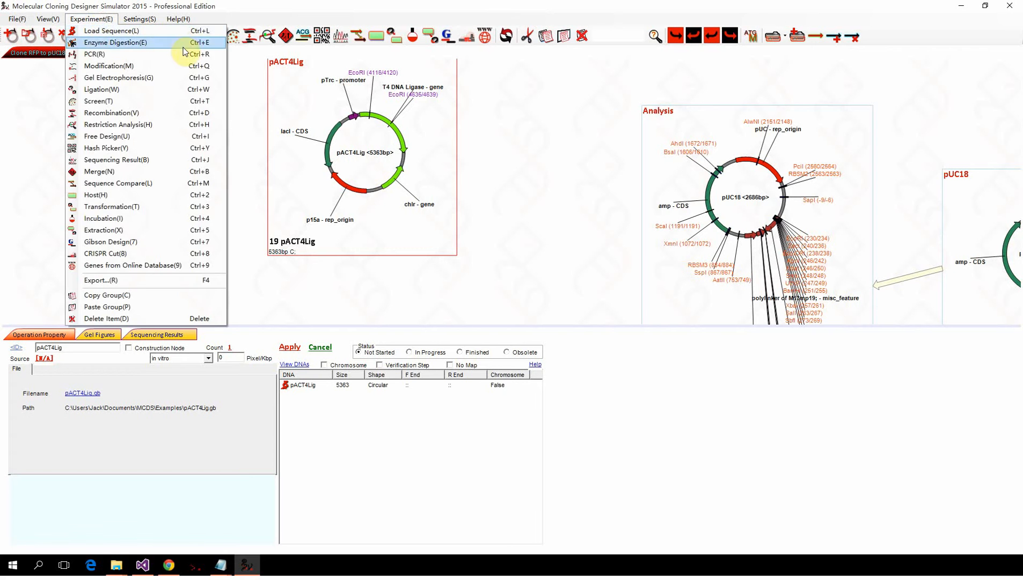
{"action": "left_click", "coordinate": [347, 158]}
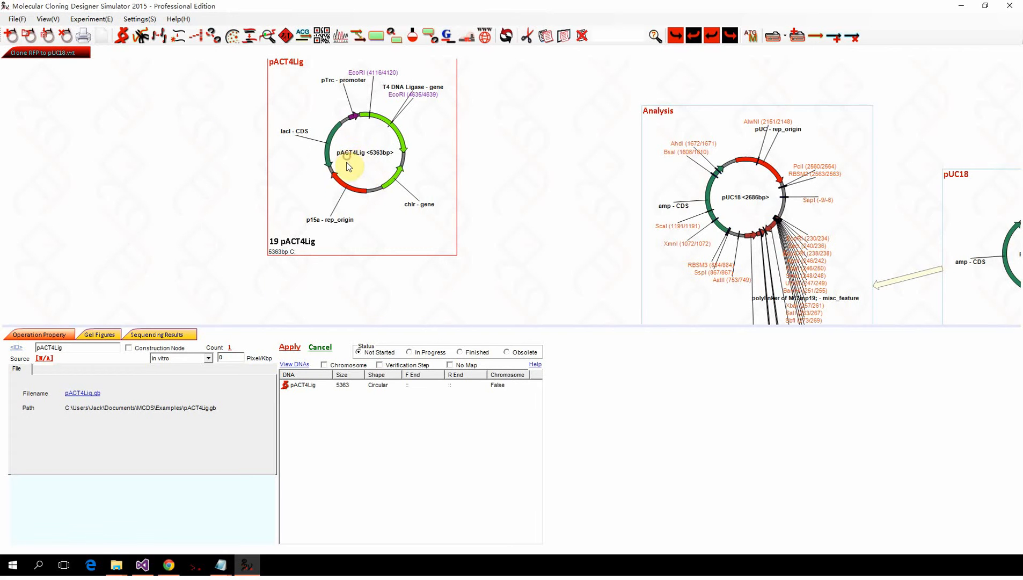
{"action": "scroll", "coordinate": [348, 166], "scroll_direction": "up", "scroll_amount": 1}
{"action": "left_click", "coordinate": [349, 159]}
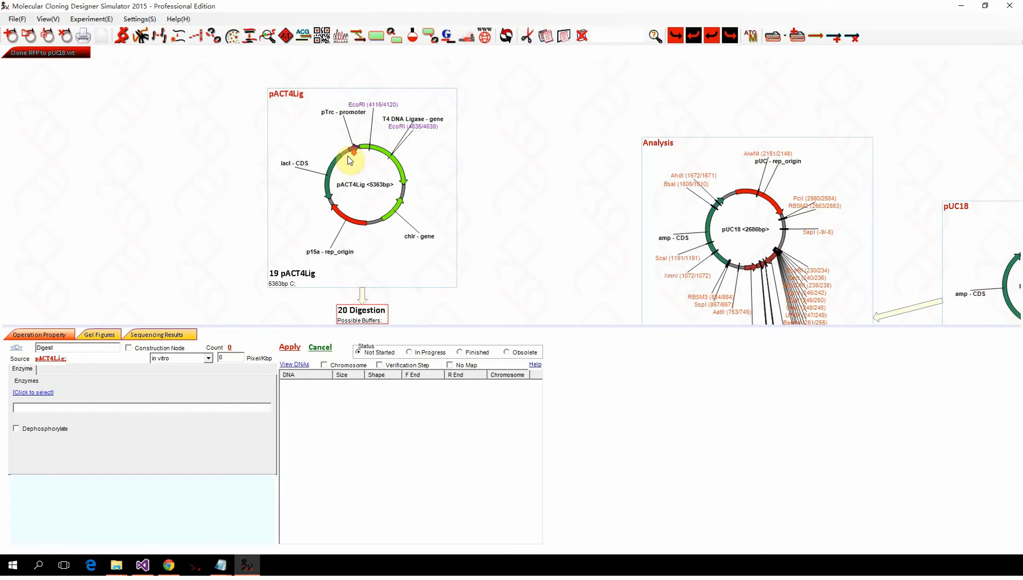
{"action": "scroll", "coordinate": [369, 248], "scroll_direction": "down", "scroll_amount": 3}
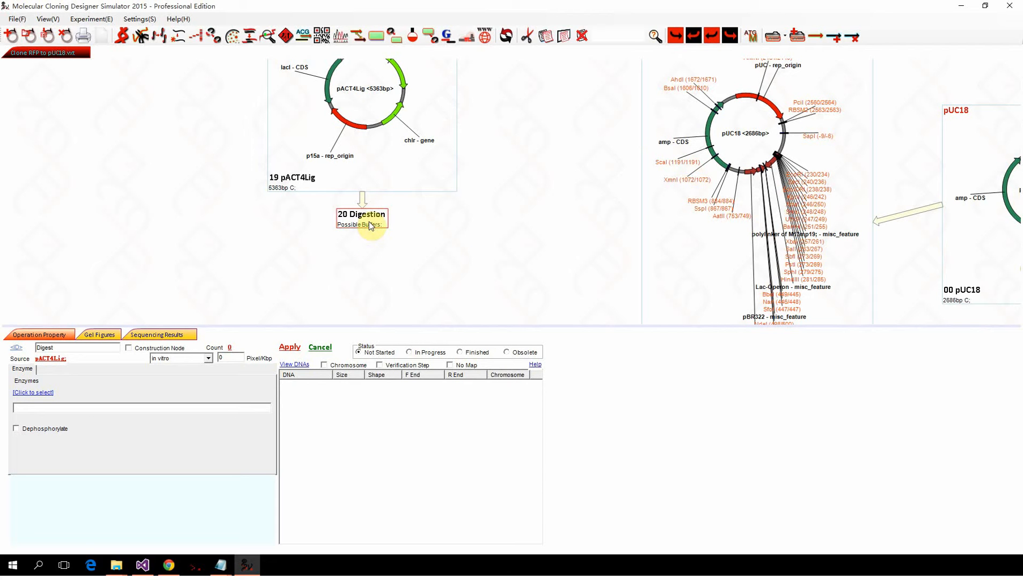
{"action": "key", "text": "Delete"}
{"action": "key", "text": "Return"}
Add a PCR, a Digestion and a Ligation operation in a chain starting from the pACT4Lig node.
{"action": "left_click", "coordinate": [355, 188]}
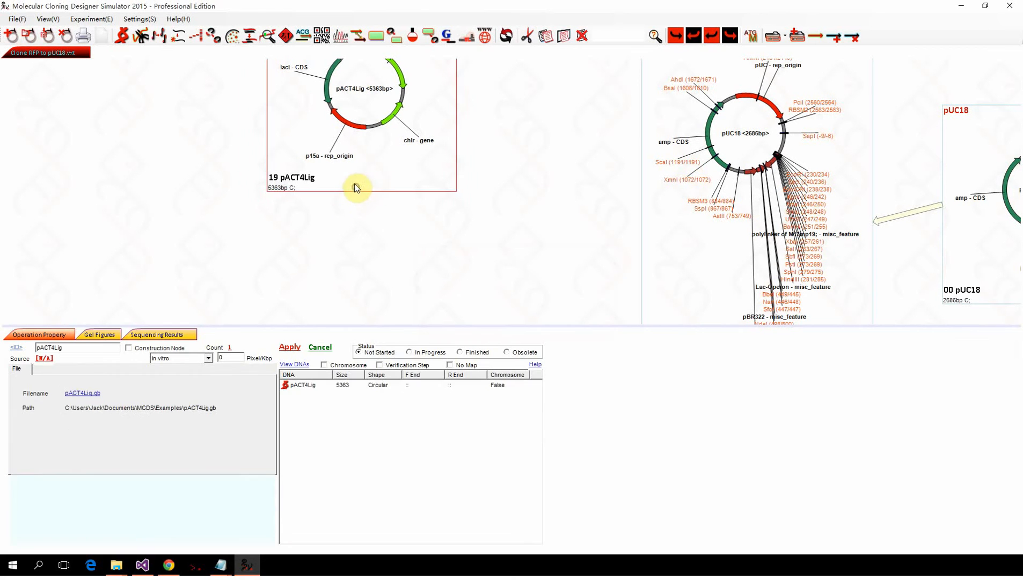
{"action": "key", "text": "p"}
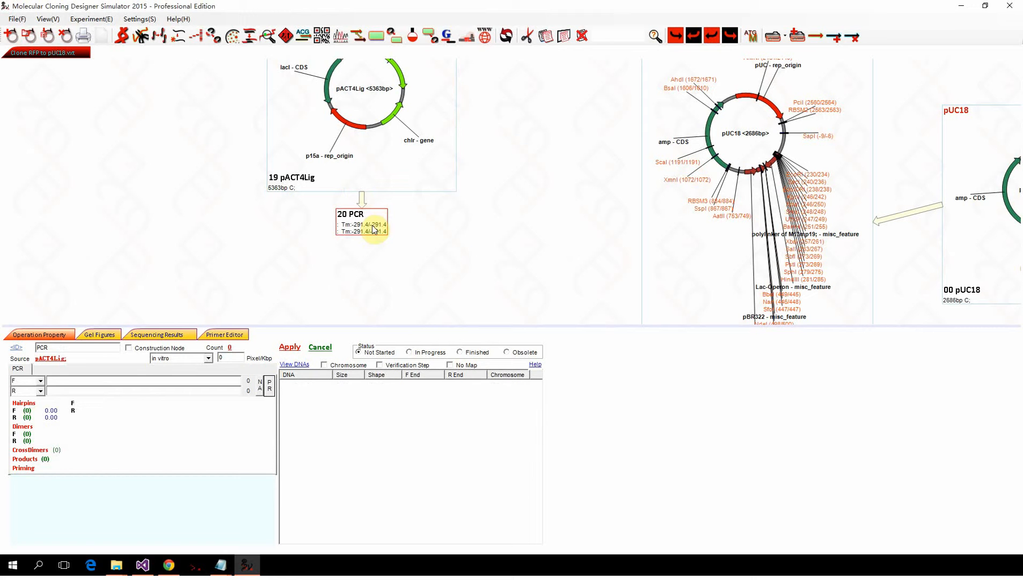
{"action": "left_click", "coordinate": [363, 261]}
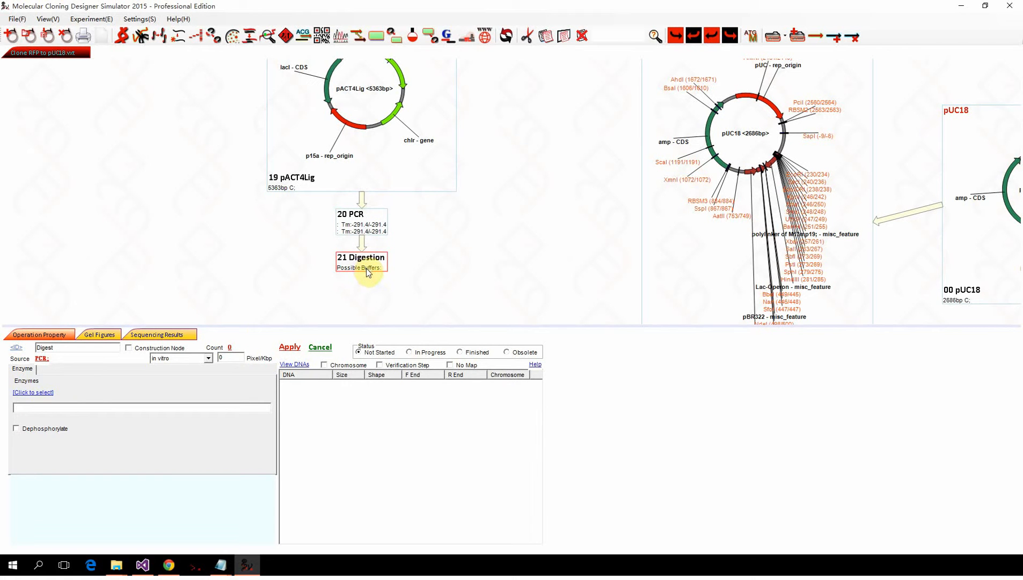
{"action": "left_click", "coordinate": [369, 273]}
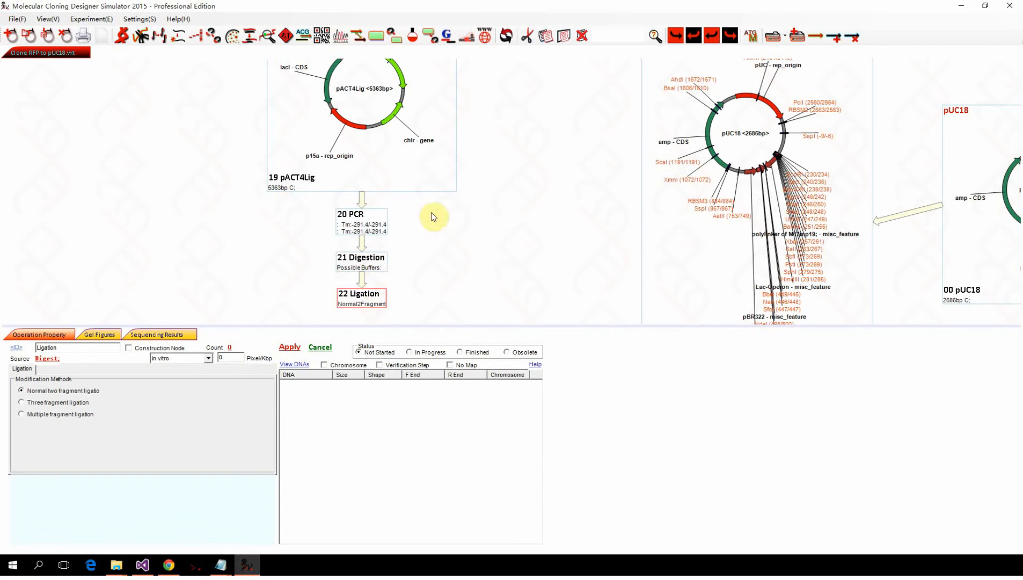
Delete the PCR, Digestion and Ligation nodes below pACT4Lig together.
{"action": "left_click_drag", "start_coordinate": [282, 201], "coordinate": [429, 307]}
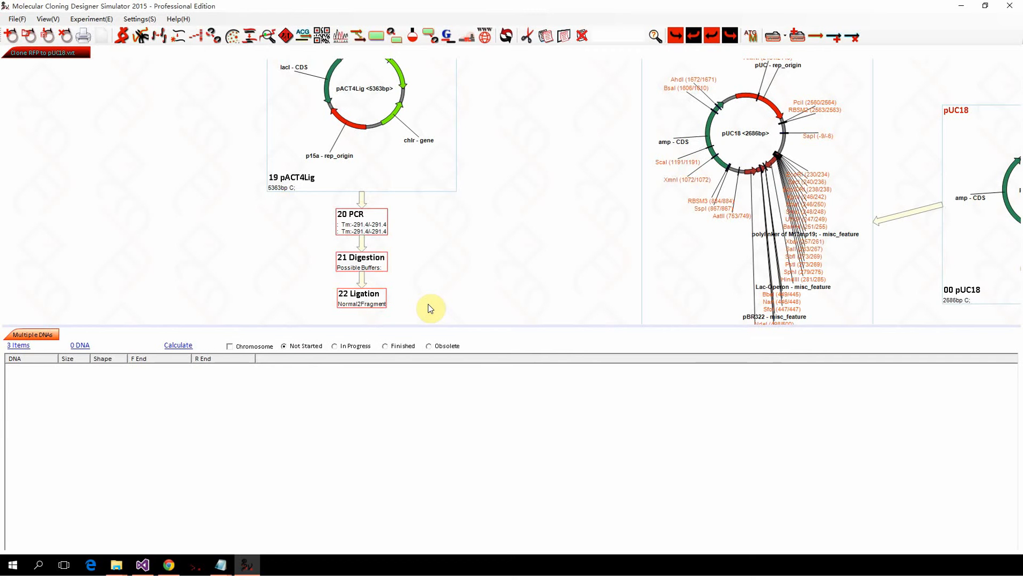
{"action": "key", "text": "Delete"}
{"action": "key", "text": "Return"}
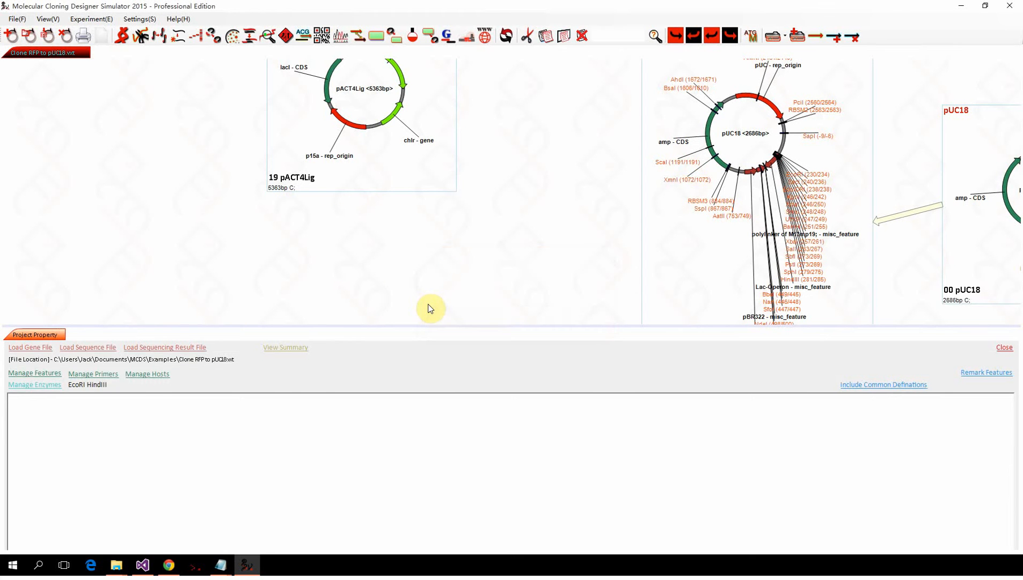
Select the 07 Digestion node below J61031 and copy it as a group.
{"action": "left_click", "coordinate": [389, 167]}
{"action": "scroll", "coordinate": [324, 182], "scroll_direction": "down", "scroll_amount": 5}
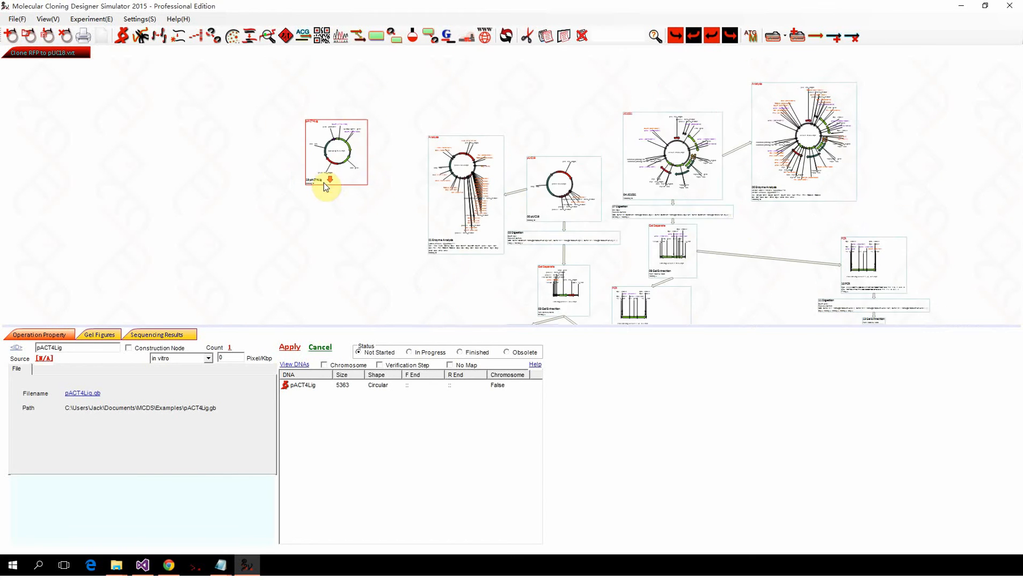
{"action": "scroll", "coordinate": [328, 185], "scroll_direction": "down", "scroll_amount": 2}
{"action": "scroll", "coordinate": [729, 195], "scroll_direction": "up", "scroll_amount": 2}
{"action": "scroll", "coordinate": [686, 191], "scroll_direction": "down", "scroll_amount": 1}
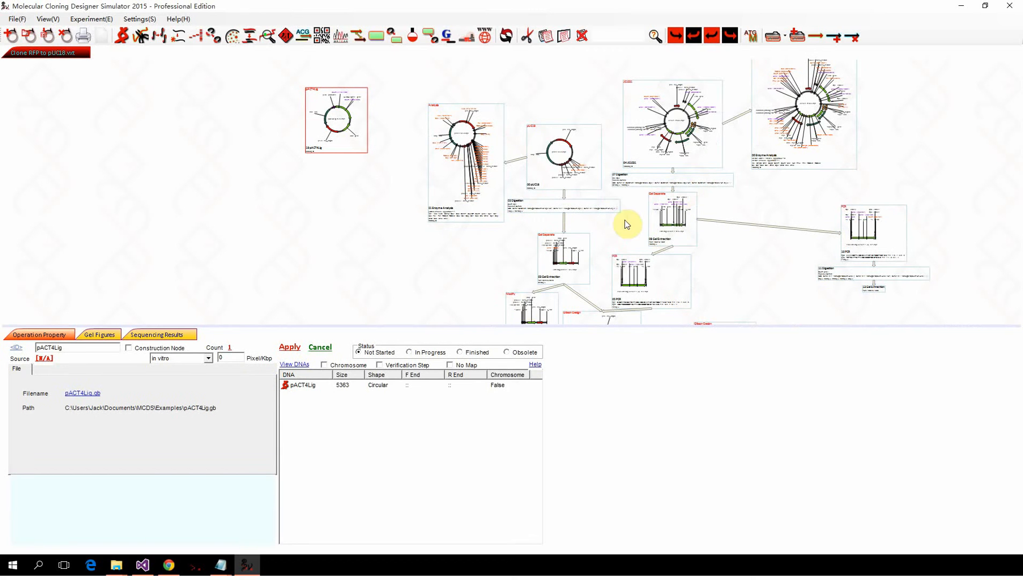
{"action": "scroll", "coordinate": [694, 185], "scroll_direction": "up", "scroll_amount": 5}
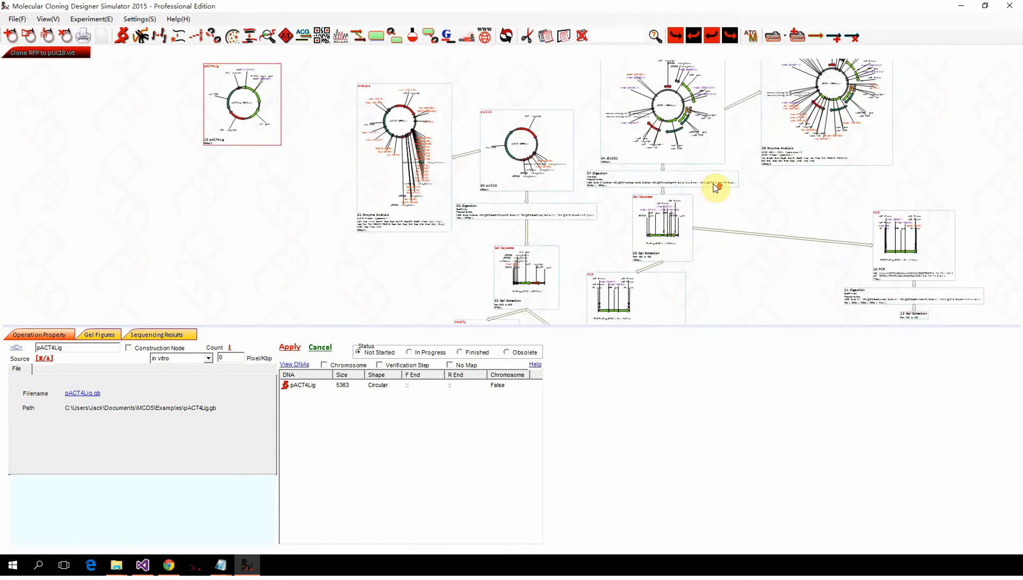
{"action": "left_click", "coordinate": [619, 170]}
{"action": "right_click", "coordinate": [621, 171]}
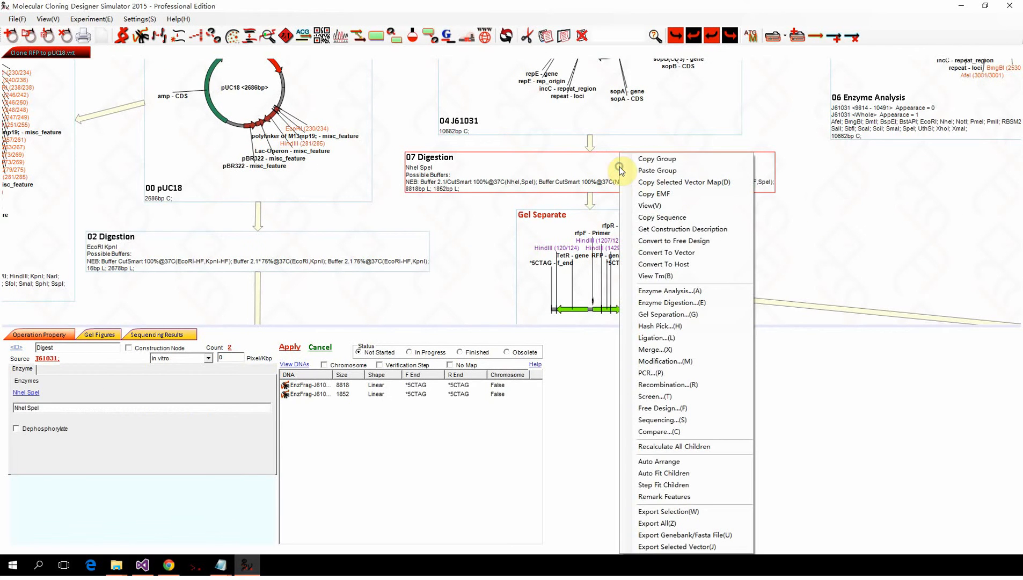
{"action": "left_click", "coordinate": [677, 161]}
Review the Experiment commands for copying and pasting groups, and copy the 07 Digestion node again.
{"action": "right_click", "coordinate": [589, 160]}
{"action": "left_click", "coordinate": [559, 168]}
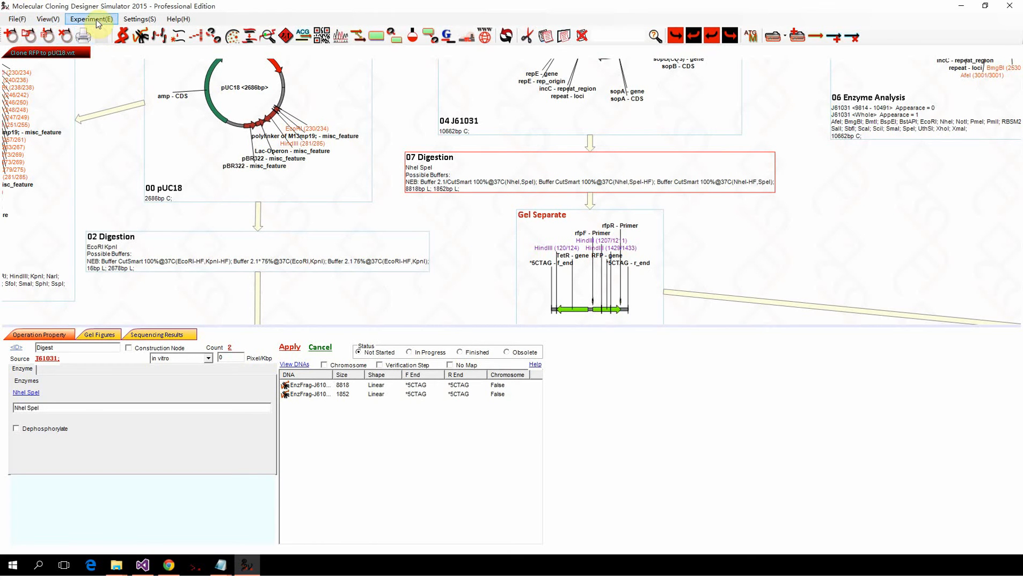
{"action": "left_click", "coordinate": [95, 20]}
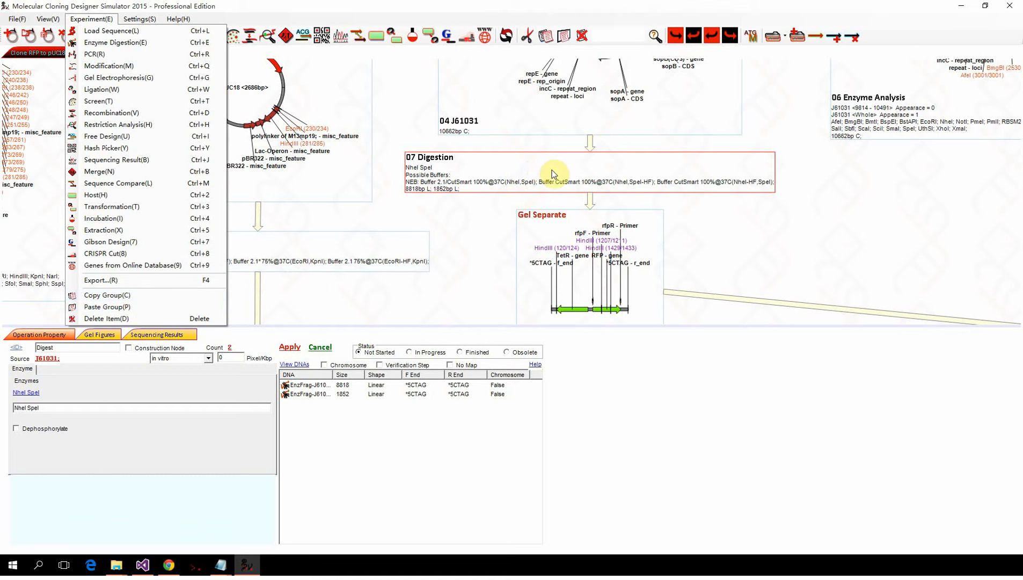
{"action": "left_click", "coordinate": [546, 37]}
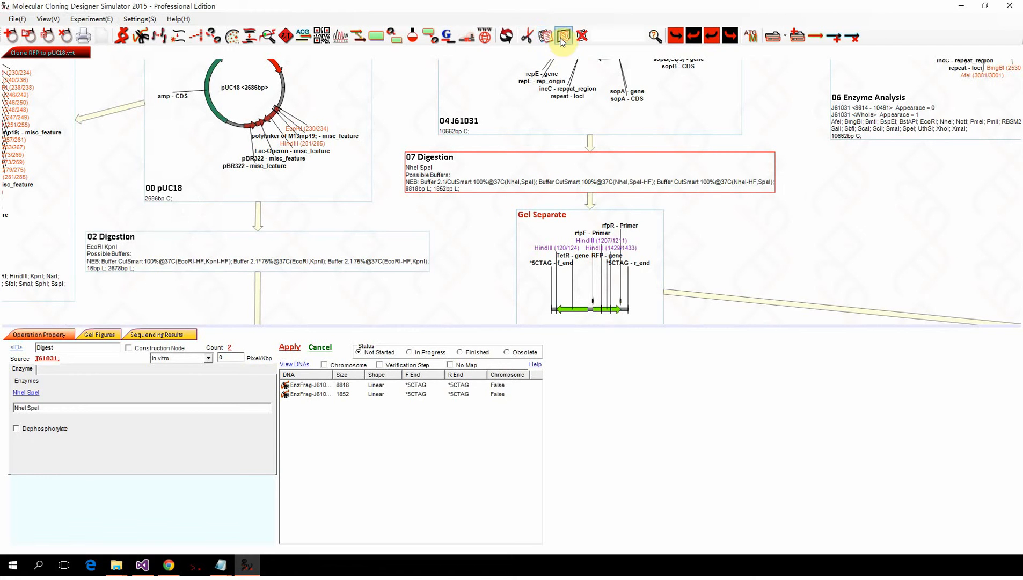
{"action": "left_click", "coordinate": [462, 217]}
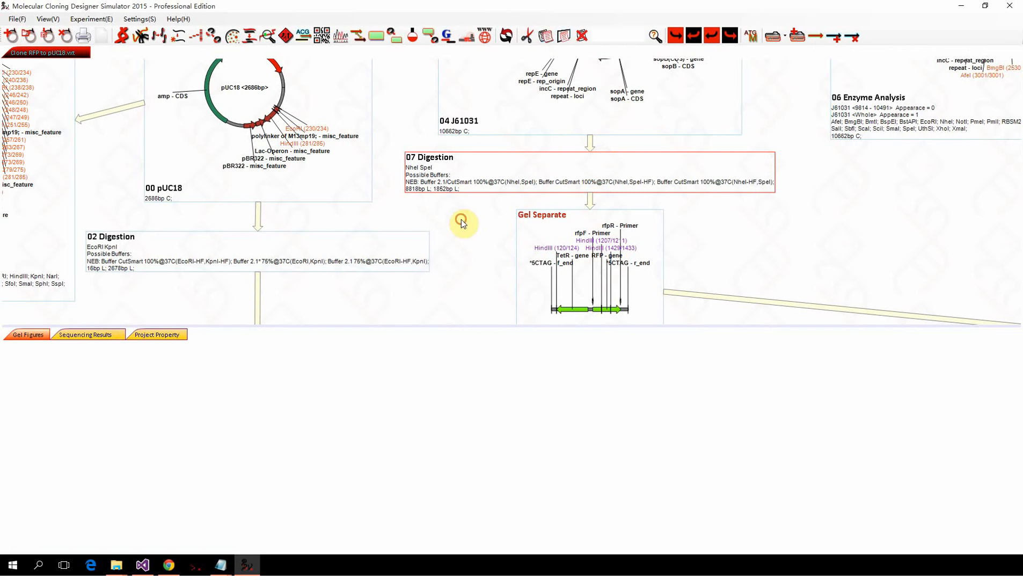
{"action": "left_click", "coordinate": [698, 184]}
{"action": "left_click", "coordinate": [545, 36]}
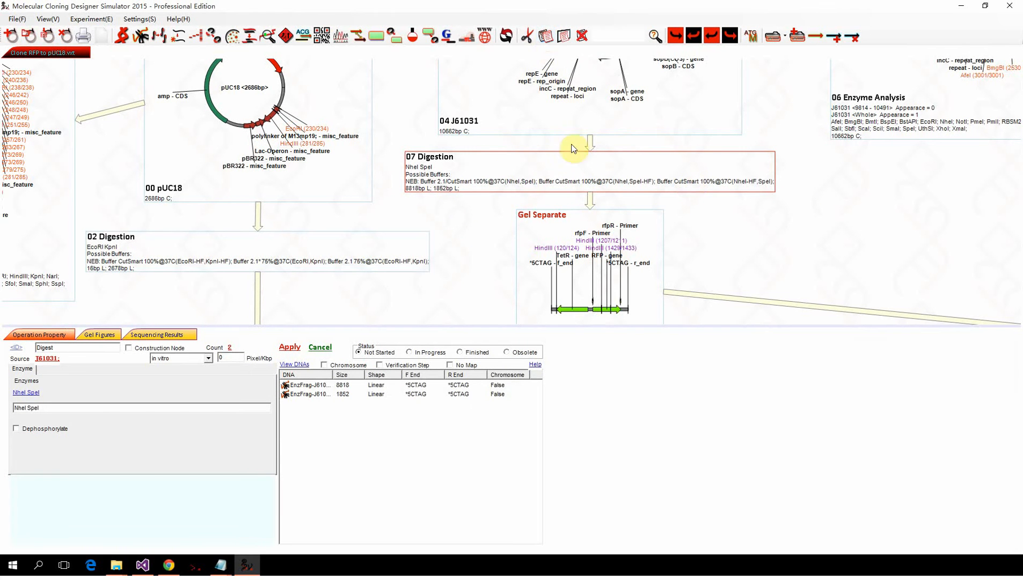
Paste the copied Digestion operation onto the pACT4Lig node.
{"action": "scroll", "coordinate": [693, 175], "scroll_direction": "down", "scroll_amount": 5}
{"action": "left_click", "coordinate": [338, 130]}
{"action": "scroll", "coordinate": [324, 132], "scroll_direction": "up", "scroll_amount": 3}
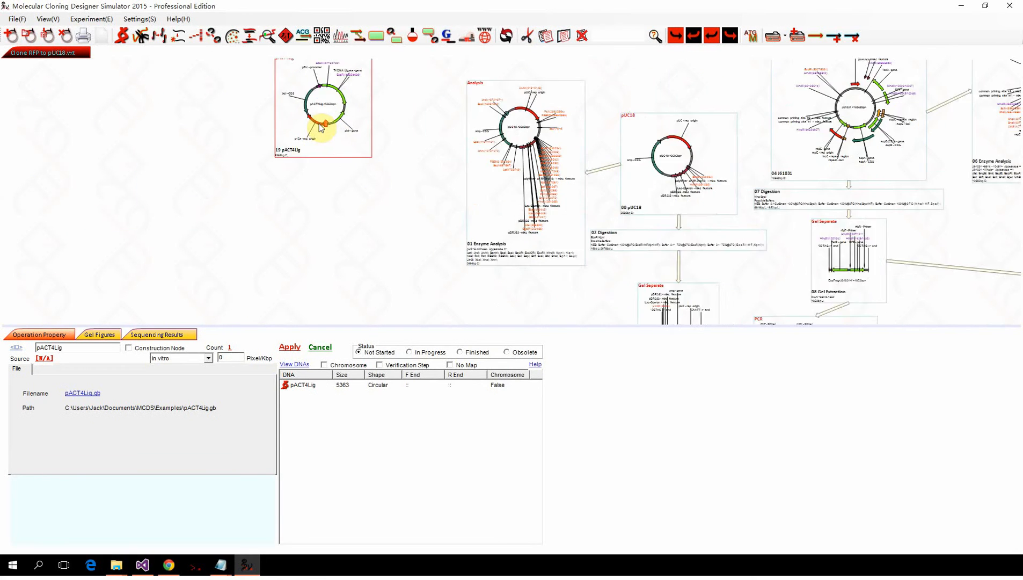
{"action": "scroll", "coordinate": [856, 211], "scroll_direction": "up", "scroll_amount": 2}
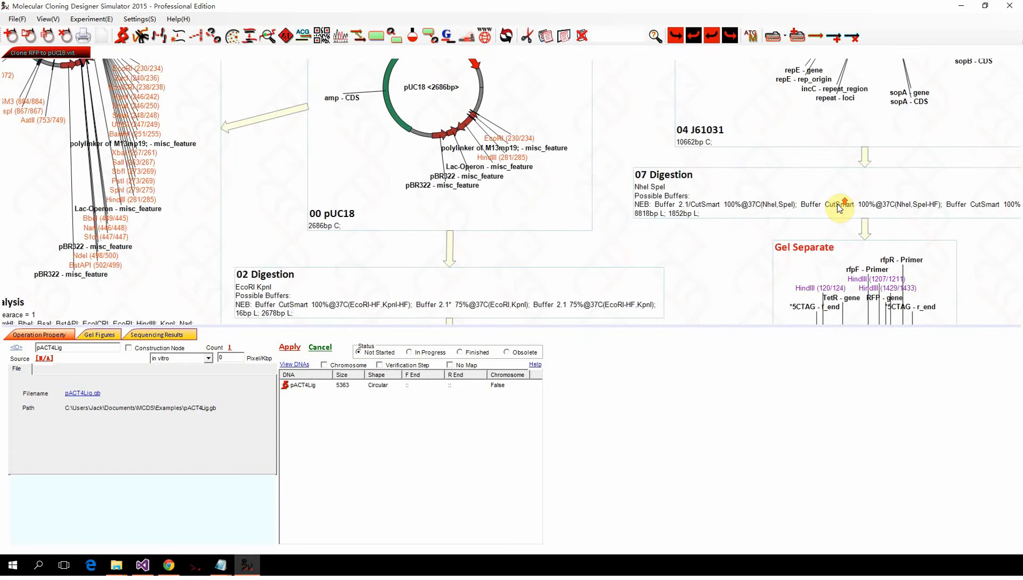
{"action": "scroll", "coordinate": [819, 201], "scroll_direction": "down", "scroll_amount": 3}
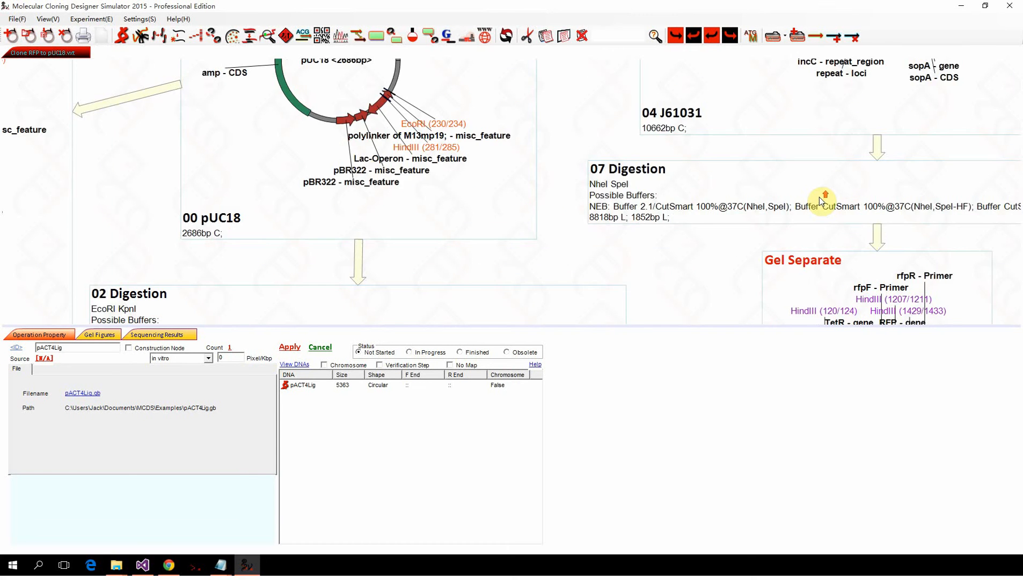
{"action": "scroll", "coordinate": [767, 196], "scroll_direction": "down", "scroll_amount": 3}
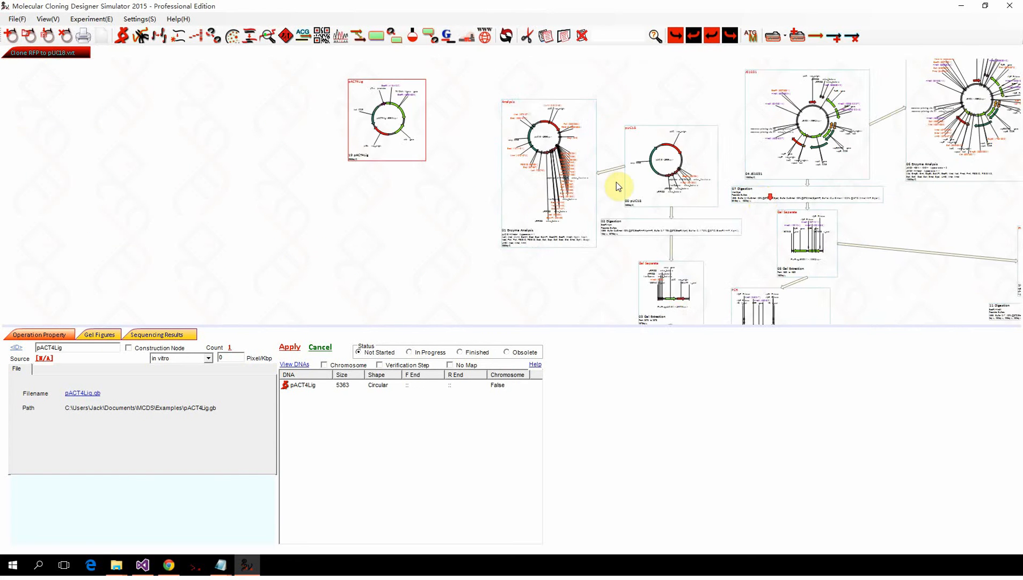
{"action": "scroll", "coordinate": [403, 118], "scroll_direction": "up", "scroll_amount": 3}
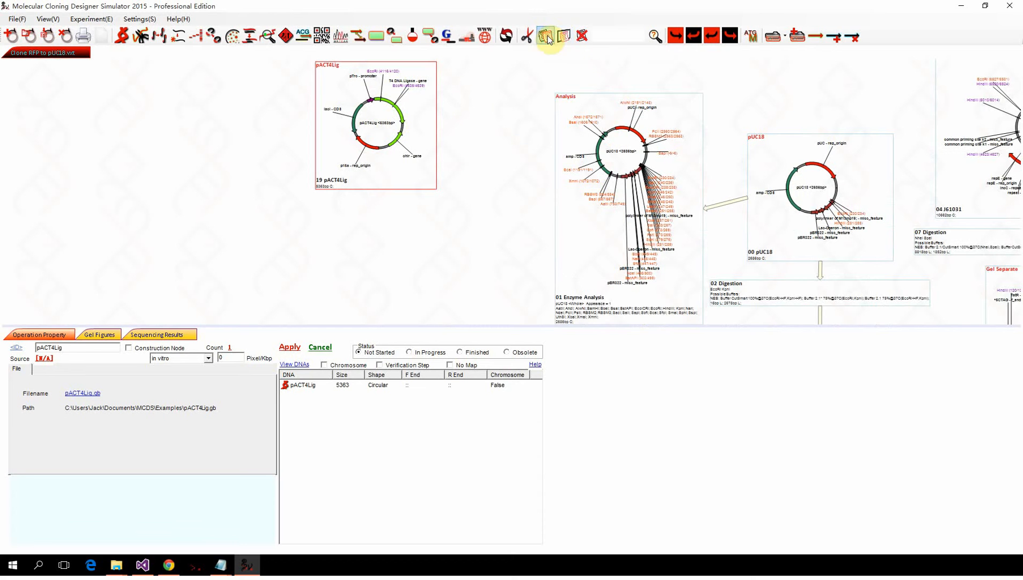
{"action": "left_click", "coordinate": [563, 36]}
Move the pasted Digestion node from the J61031 branch to directly below pACT4Lig.
{"action": "scroll", "coordinate": [671, 220], "scroll_direction": "down", "scroll_amount": 3}
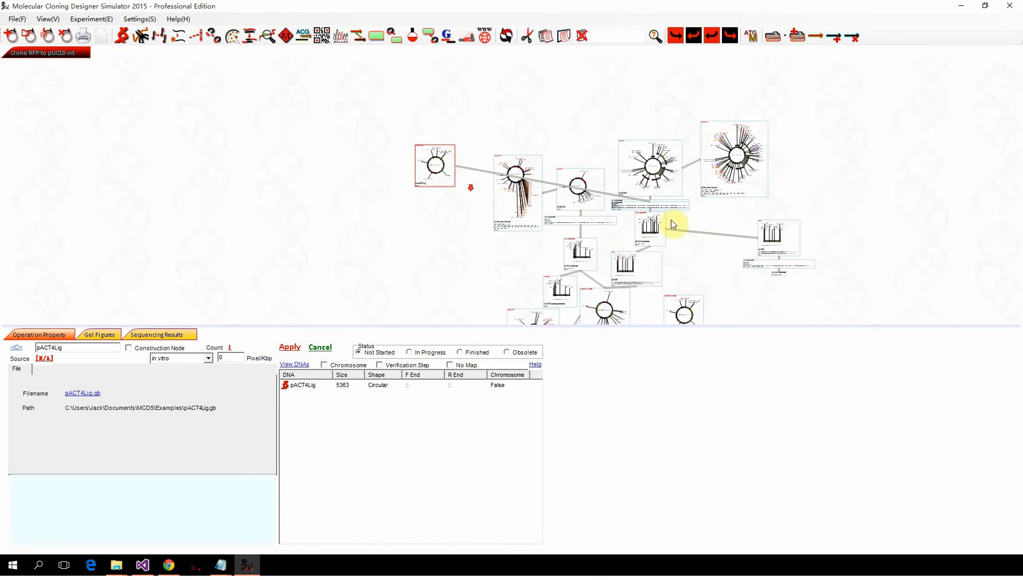
{"action": "scroll", "coordinate": [674, 207], "scroll_direction": "up", "scroll_amount": 2}
{"action": "left_click_drag", "start_coordinate": [674, 206], "coordinate": [253, 212]}
{"action": "scroll", "coordinate": [201, 150], "scroll_direction": "up", "scroll_amount": 2}
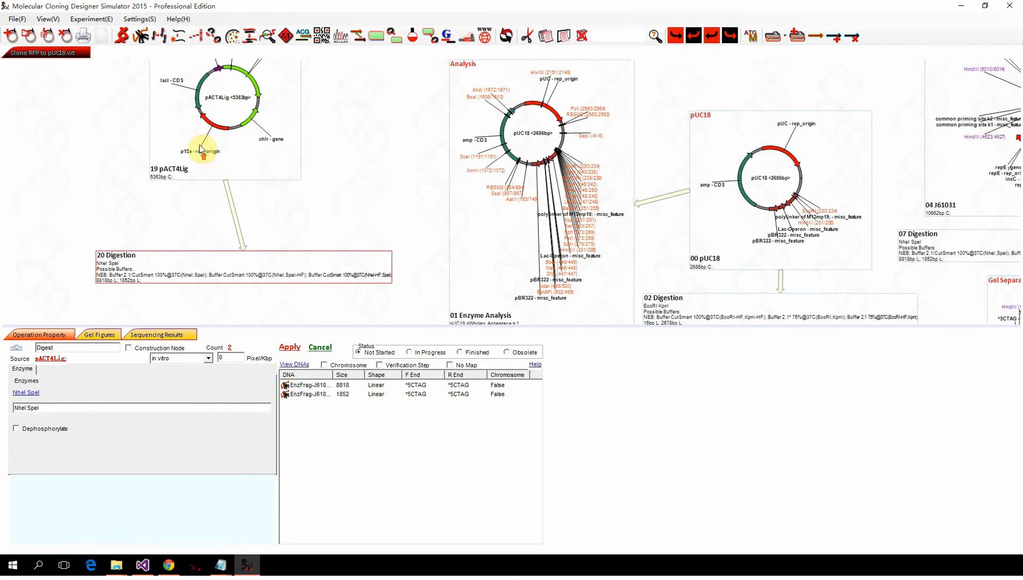
{"action": "scroll", "coordinate": [251, 160], "scroll_direction": "down", "scroll_amount": 2}
{"action": "left_click", "coordinate": [255, 204]}
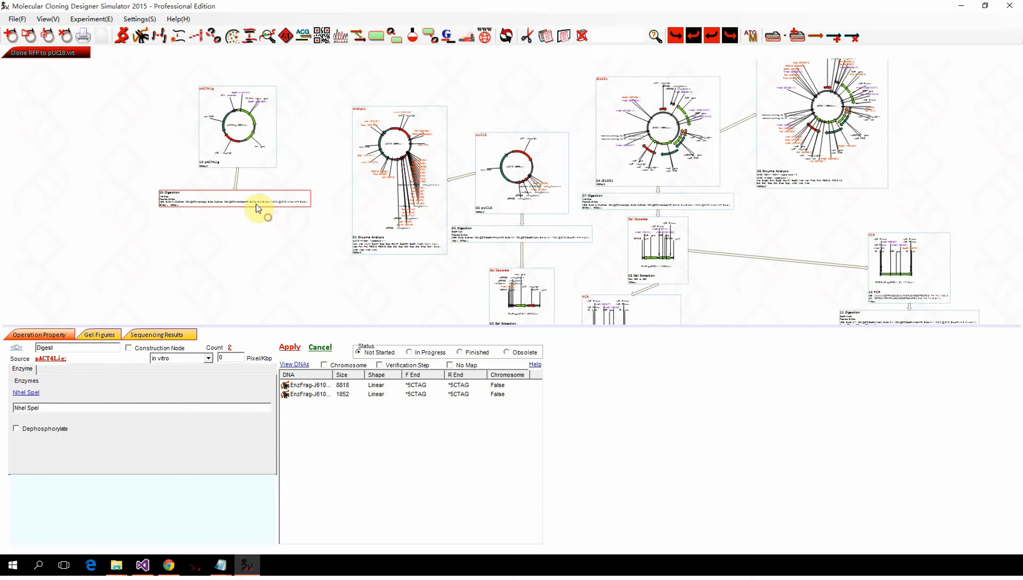
{"action": "left_click_drag", "start_coordinate": [245, 198], "coordinate": [248, 193]}
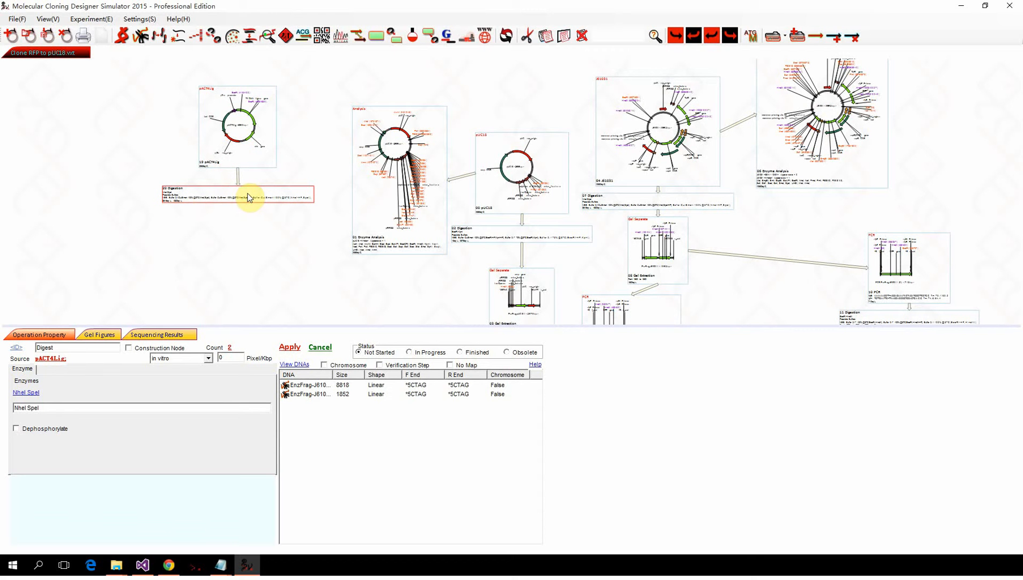
Delete the pasted Digestion node below pACT4Lig.
{"action": "scroll", "coordinate": [248, 193], "scroll_direction": "up", "scroll_amount": 2}
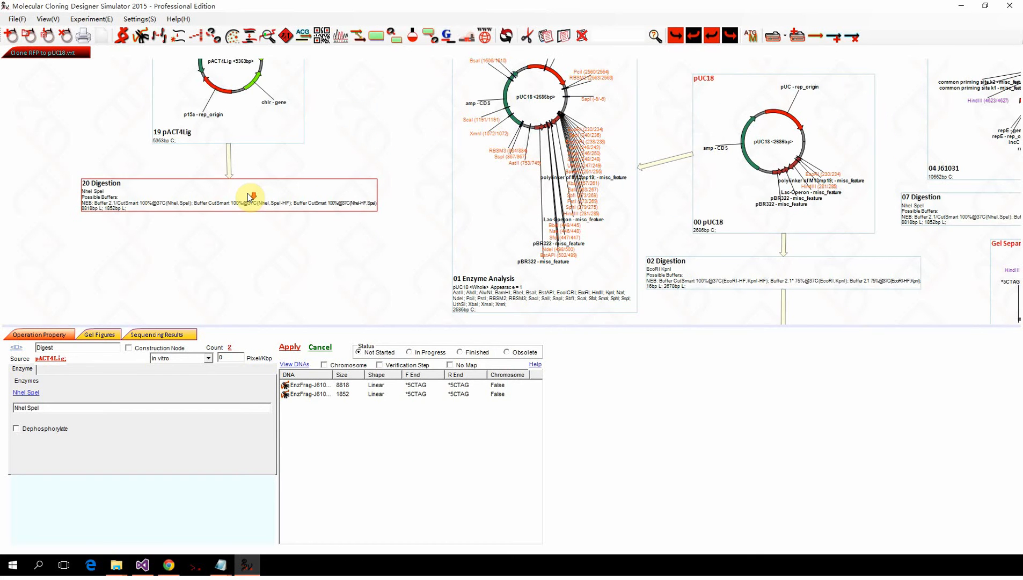
{"action": "key", "text": "Delete"}
{"action": "key", "text": "Return"}
{"action": "scroll", "coordinate": [248, 193], "scroll_direction": "down", "scroll_amount": 3}
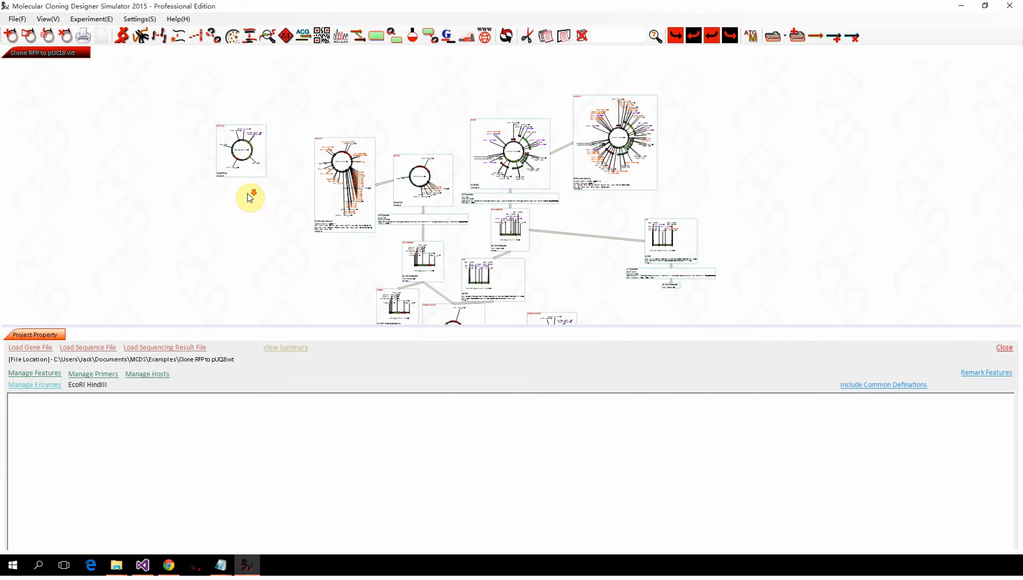
Select the pACT4Lig node and paste the copied Digestion group onto it again with Paste Group.
{"action": "scroll", "coordinate": [255, 156], "scroll_direction": "up", "scroll_amount": 3}
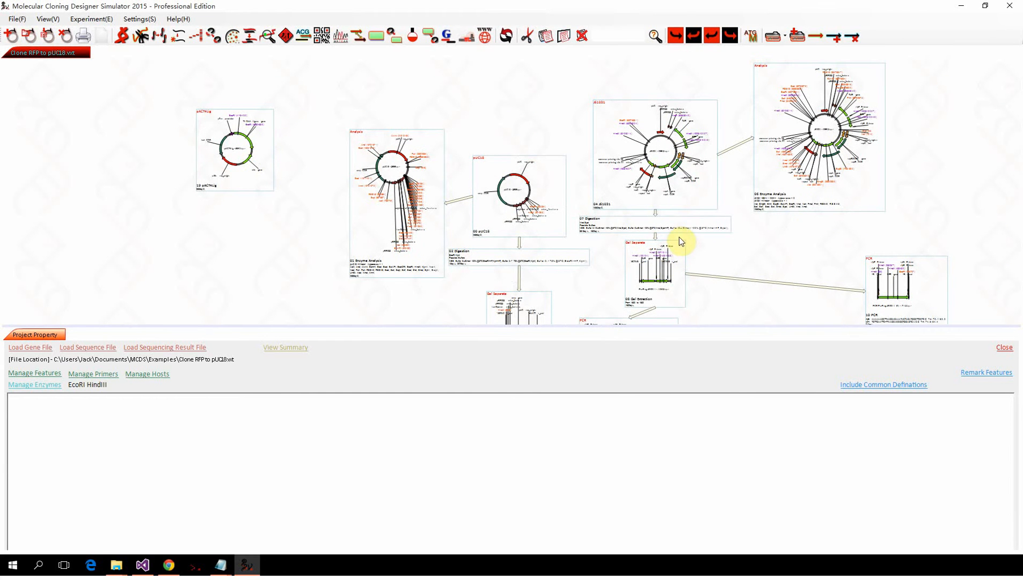
{"action": "left_click", "coordinate": [241, 149]}
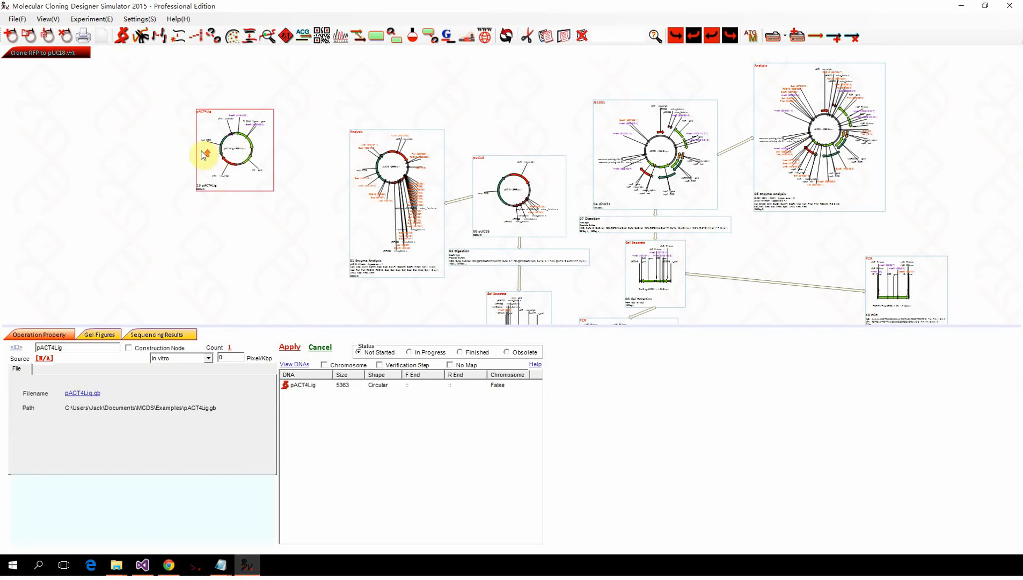
{"action": "scroll", "coordinate": [206, 153], "scroll_direction": "up", "scroll_amount": 2}
{"action": "right_click", "coordinate": [351, 140]}
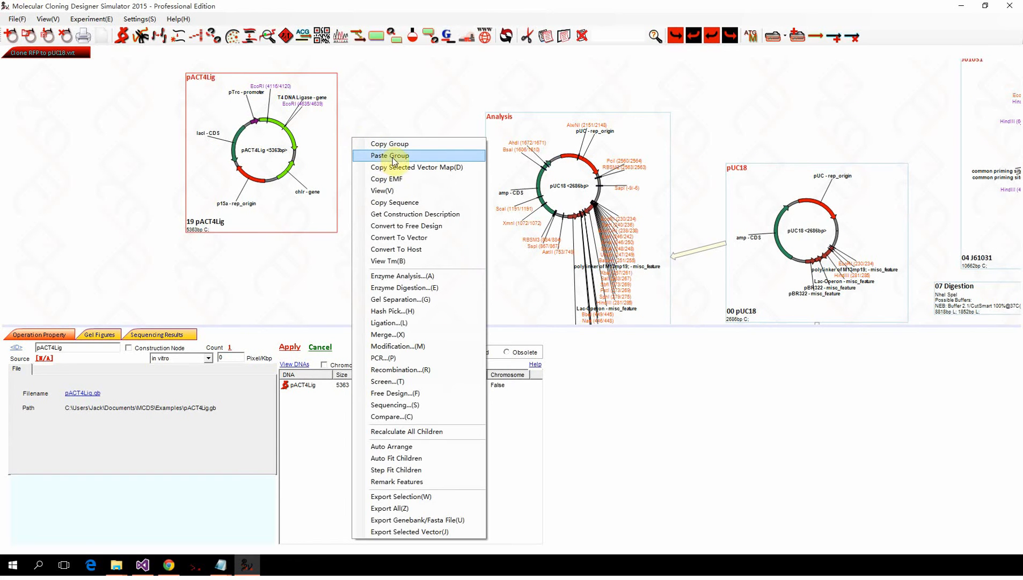
{"action": "left_click", "coordinate": [399, 91]}
Reposition the newly pasted Digestion node so it sits just below pACT4Lig.
{"action": "left_click", "coordinate": [382, 268]}
{"action": "left_click_drag", "start_coordinate": [382, 269], "coordinate": [338, 267]}
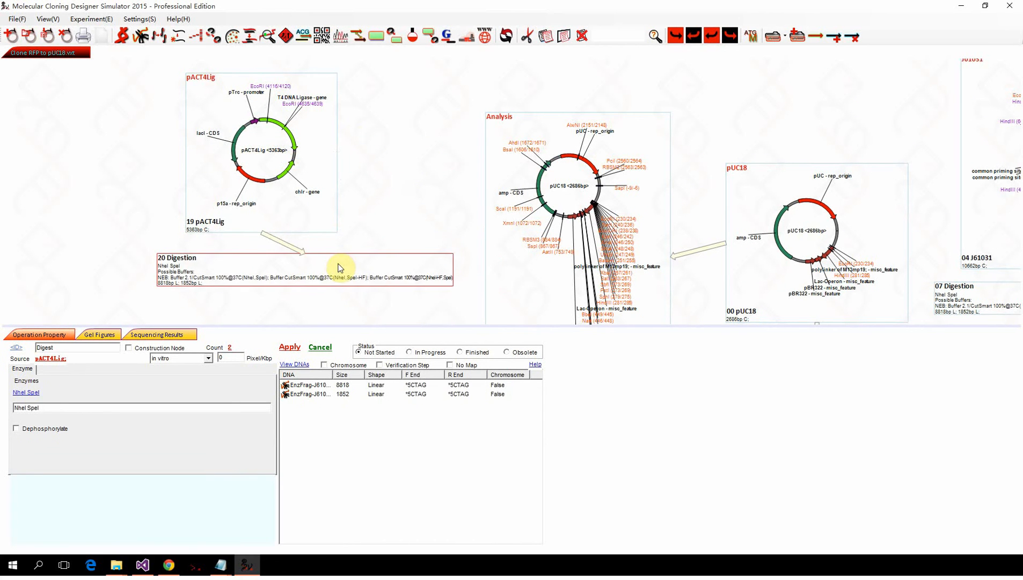
{"action": "scroll", "coordinate": [337, 263], "scroll_direction": "down", "scroll_amount": 3}
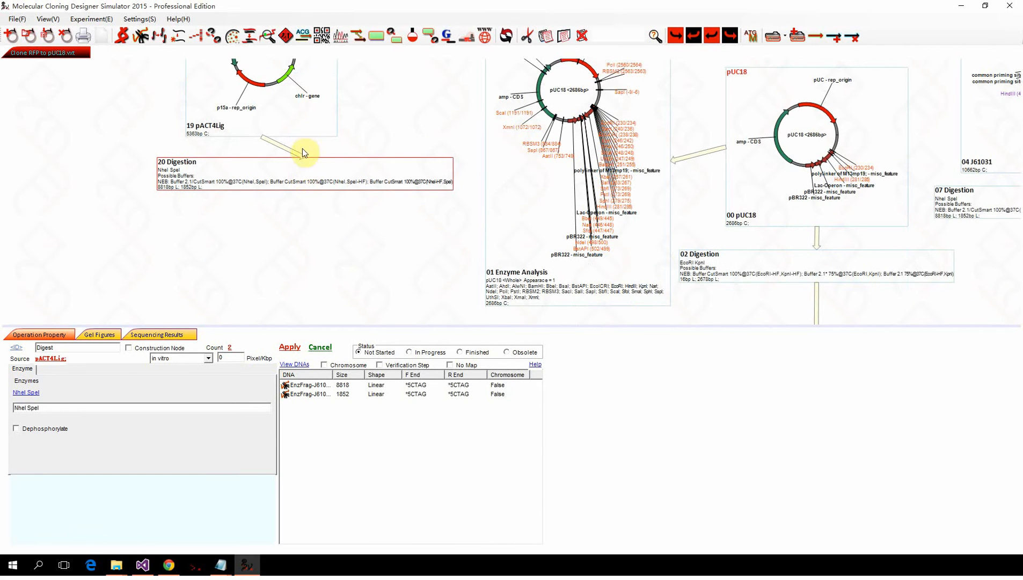
{"action": "left_click_drag", "start_coordinate": [300, 171], "coordinate": [277, 174]}
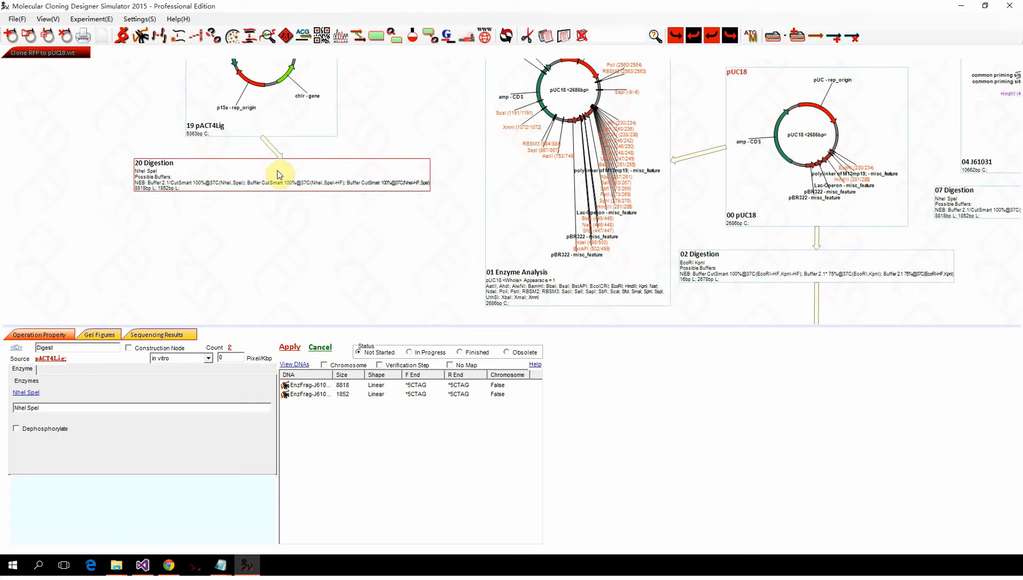
Delete the second pasted Digestion node below pACT4Lig.
{"action": "scroll", "coordinate": [358, 149], "scroll_direction": "up", "scroll_amount": 3}
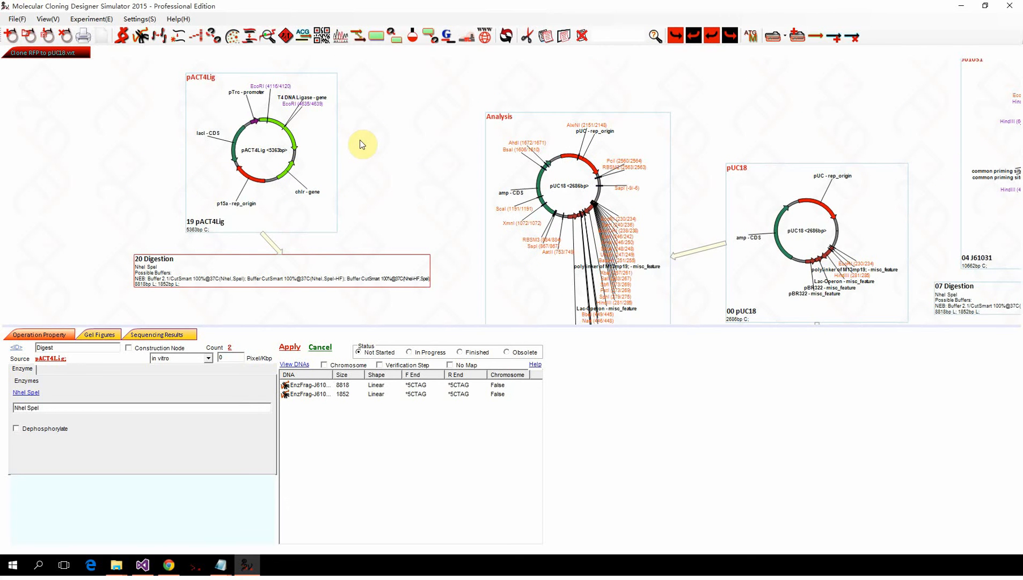
{"action": "scroll", "coordinate": [293, 199], "scroll_direction": "down", "scroll_amount": 2}
{"action": "key", "text": "Delete"}
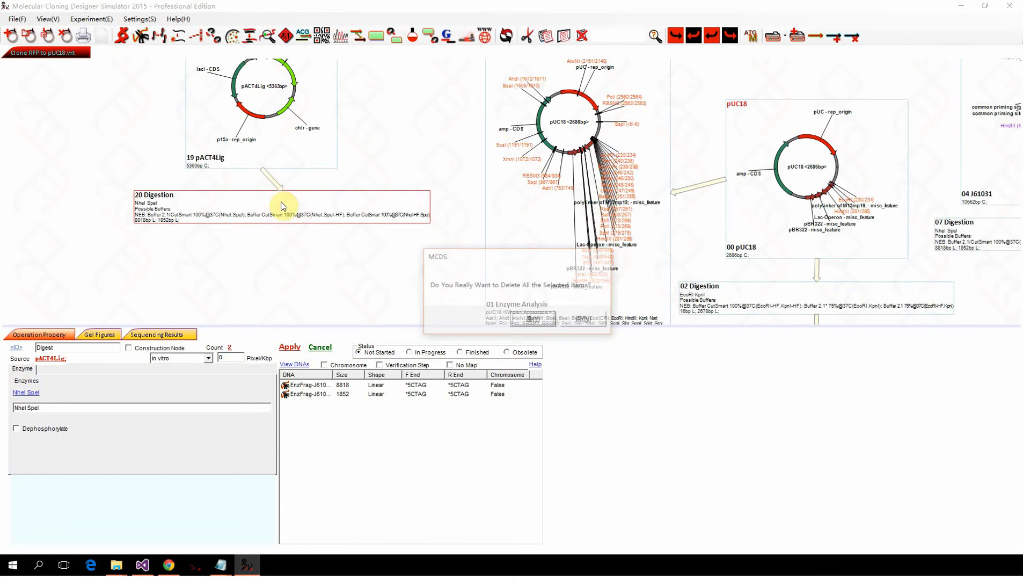
{"action": "key", "text": "Return"}
Select the 07 Digestion, 08 Gel Extraction and following PCR nodes below J61031 together and copy them as a group.
{"action": "scroll", "coordinate": [274, 207], "scroll_direction": "down", "scroll_amount": 3}
{"action": "scroll", "coordinate": [274, 207], "scroll_direction": "down", "scroll_amount": 2}
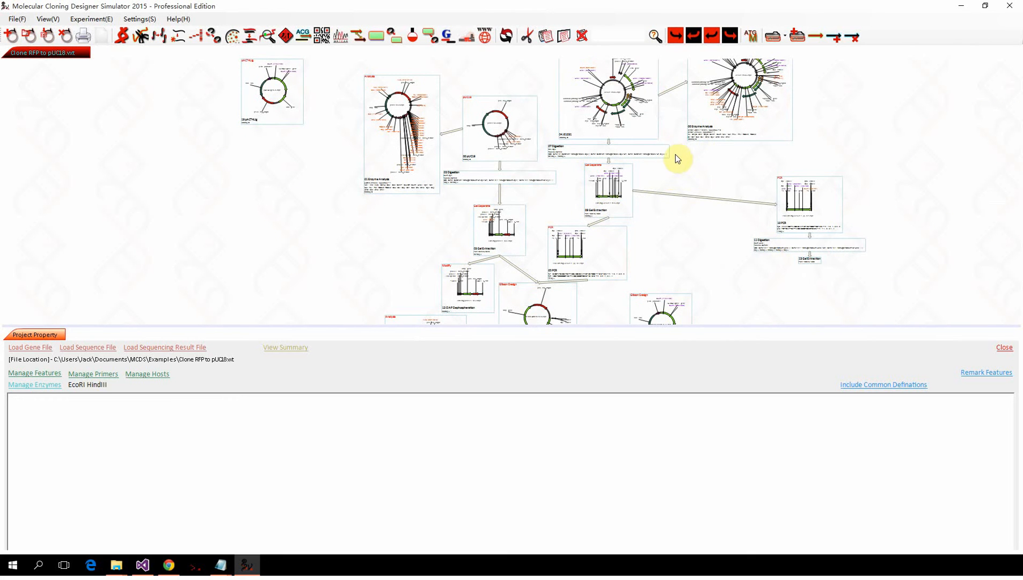
{"action": "left_click_drag", "start_coordinate": [681, 149], "coordinate": [573, 278]}
{"action": "scroll", "coordinate": [612, 156], "scroll_direction": "up", "scroll_amount": 5}
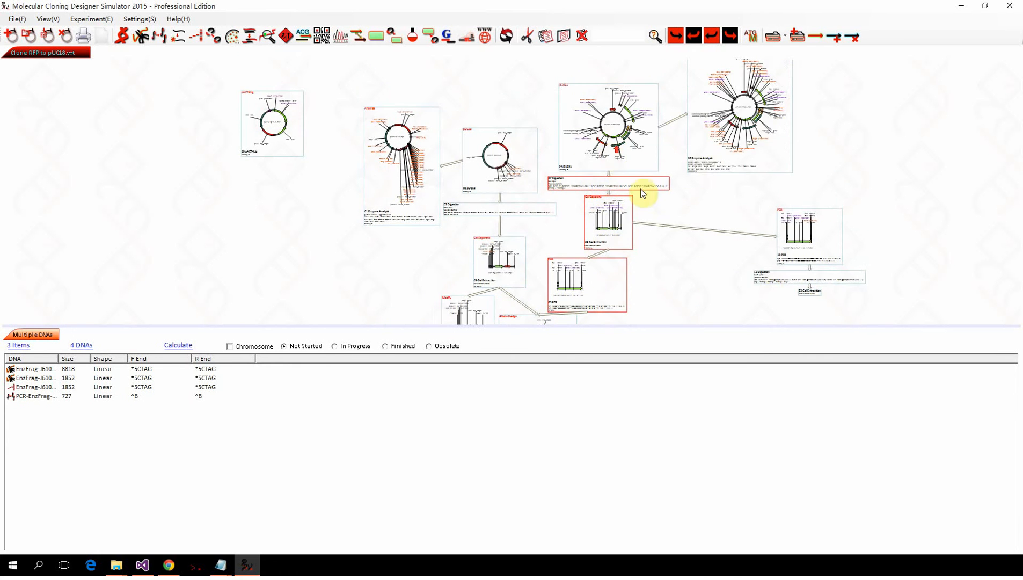
{"action": "scroll", "coordinate": [576, 146], "scroll_direction": "down", "scroll_amount": 1}
{"action": "scroll", "coordinate": [576, 146], "scroll_direction": "up", "scroll_amount": 3}
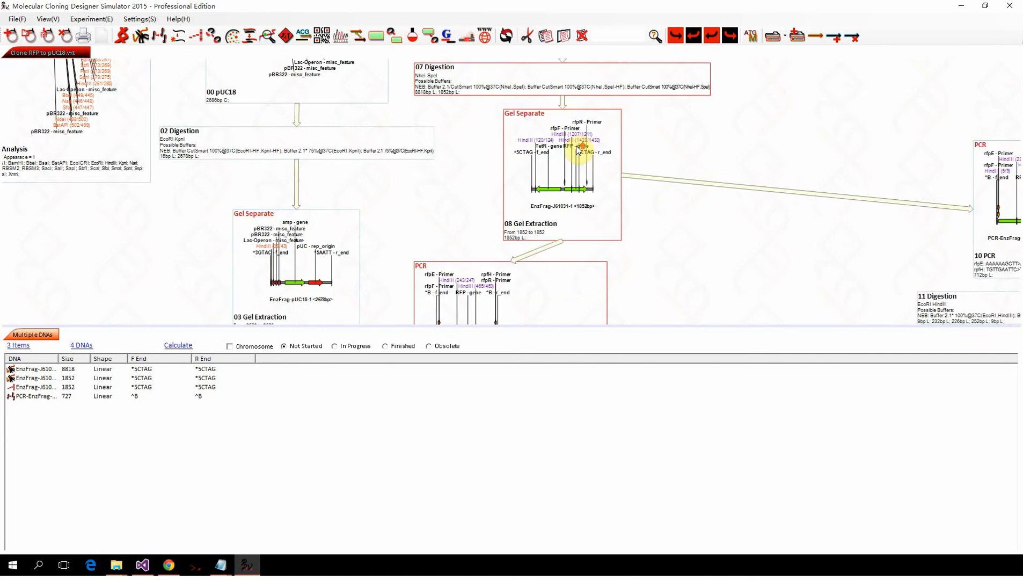
{"action": "right_click", "coordinate": [576, 146]}
{"action": "left_click", "coordinate": [602, 153]}
Paste the copied Digestion, Gel Extraction and PCR group onto the pACT4Lig node.
{"action": "scroll", "coordinate": [760, 201], "scroll_direction": "down", "scroll_amount": 5}
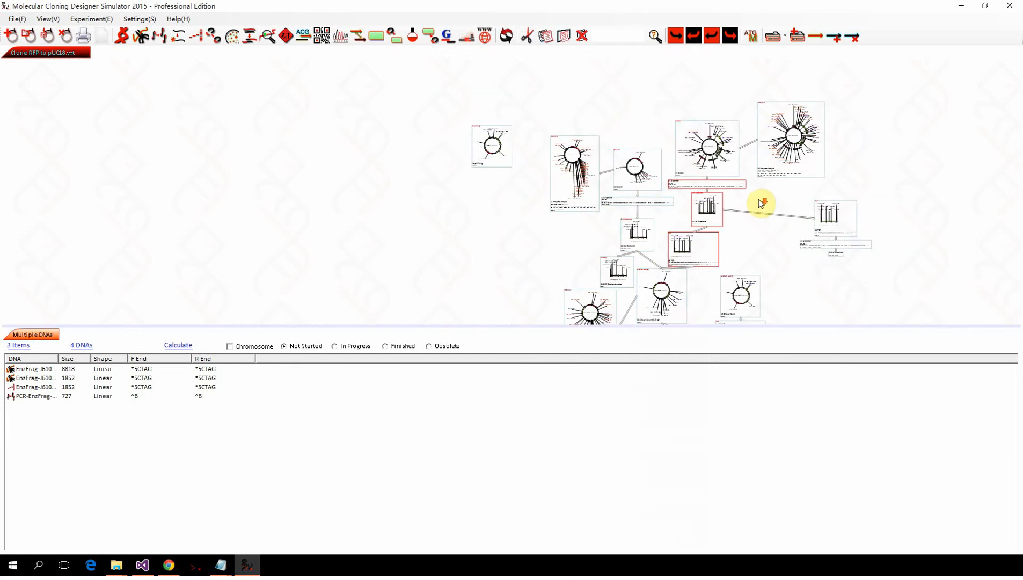
{"action": "scroll", "coordinate": [486, 151], "scroll_direction": "up", "scroll_amount": 5}
{"action": "left_click", "coordinate": [490, 131]}
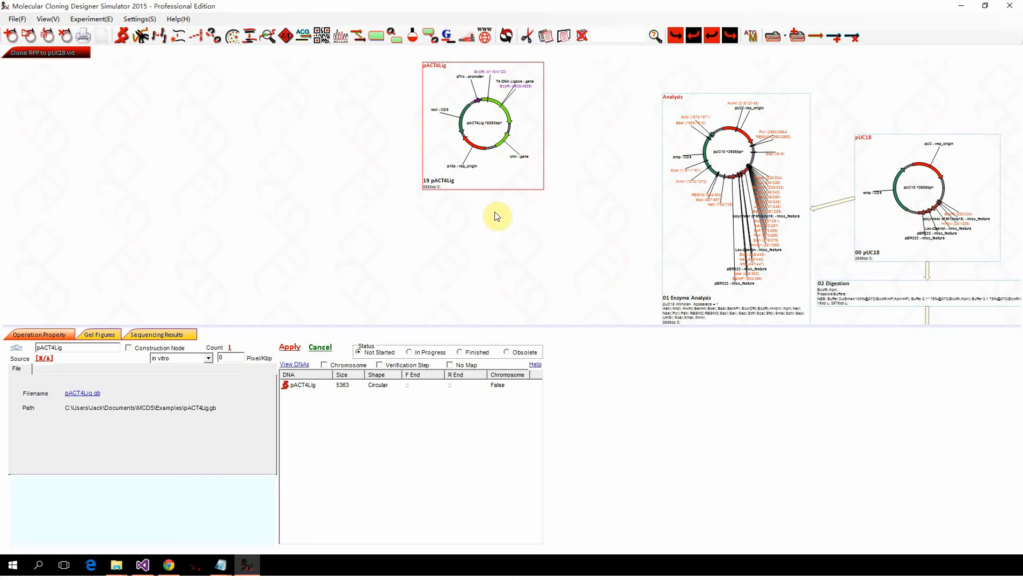
{"action": "right_click", "coordinate": [469, 202]}
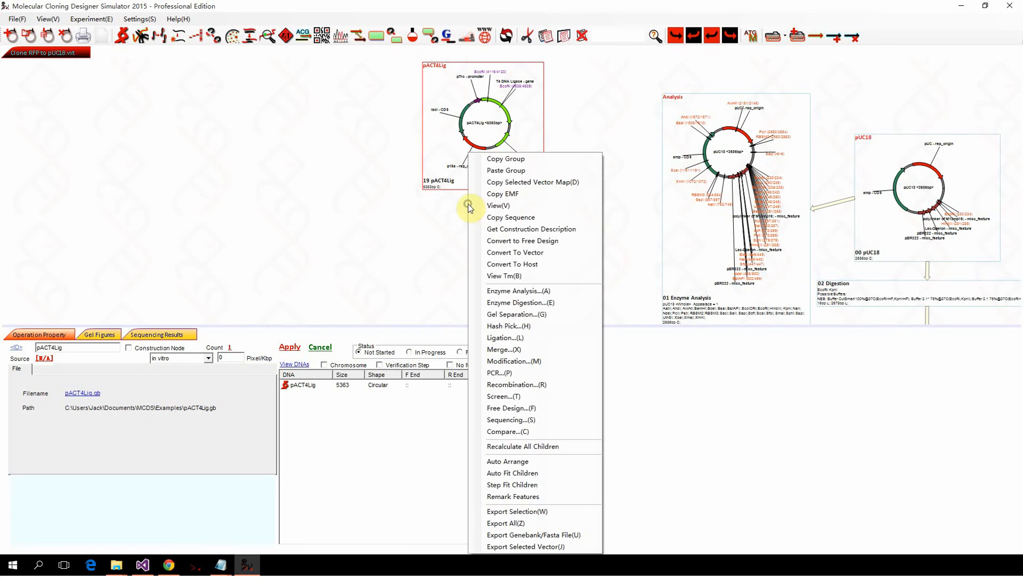
{"action": "left_click", "coordinate": [501, 171]}
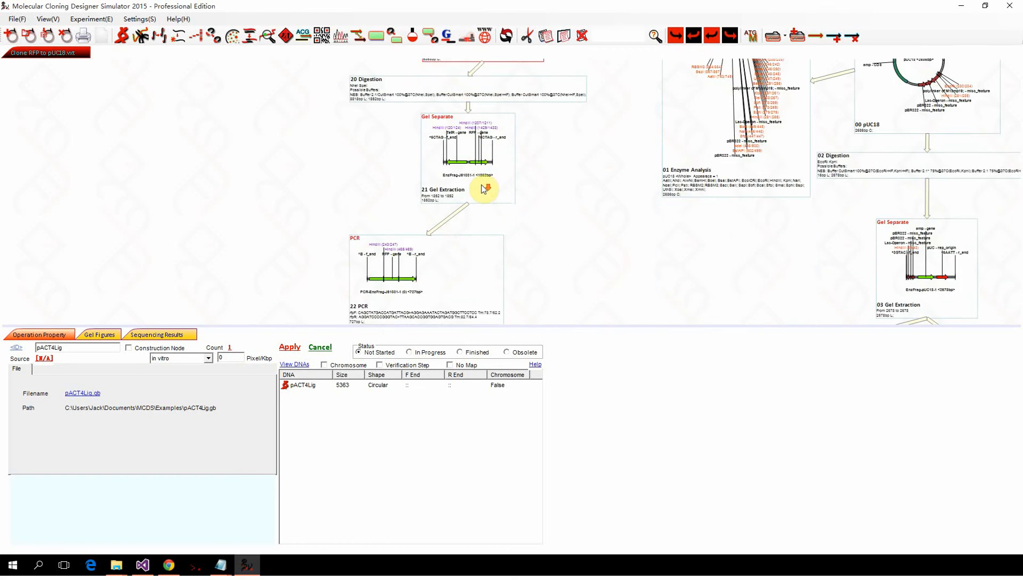
Select the pasted 20 Digestion, 21 Gel Extraction and 22 PCR nodes below pACT4Lig and compare the branch with the original one below J61031.
{"action": "left_click_drag", "start_coordinate": [294, 73], "coordinate": [555, 293]}
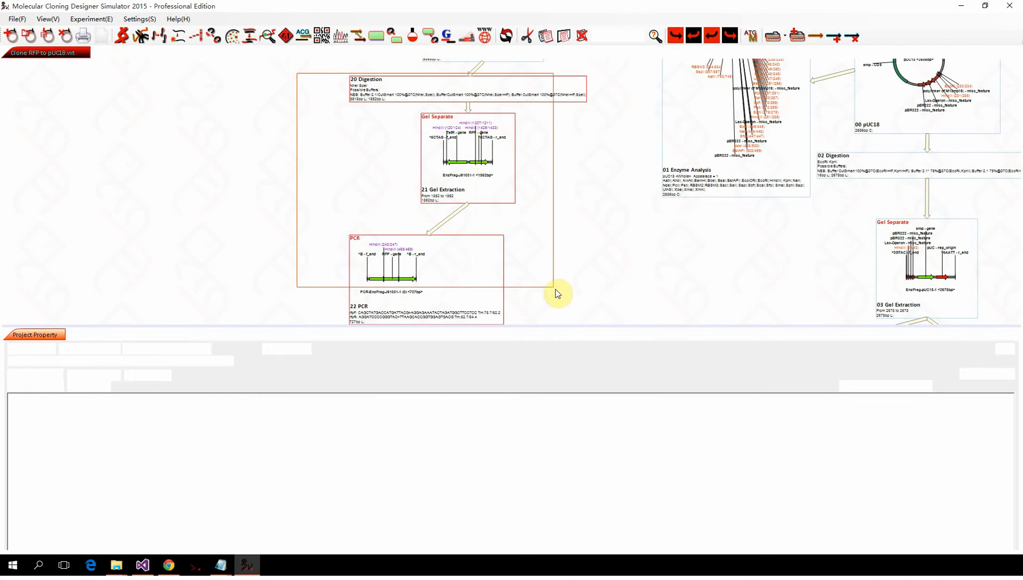
{"action": "scroll", "coordinate": [263, 149], "scroll_direction": "down", "scroll_amount": 4}
{"action": "scroll", "coordinate": [585, 219], "scroll_direction": "up", "scroll_amount": 2}
{"action": "scroll", "coordinate": [584, 219], "scroll_direction": "down", "scroll_amount": 2}
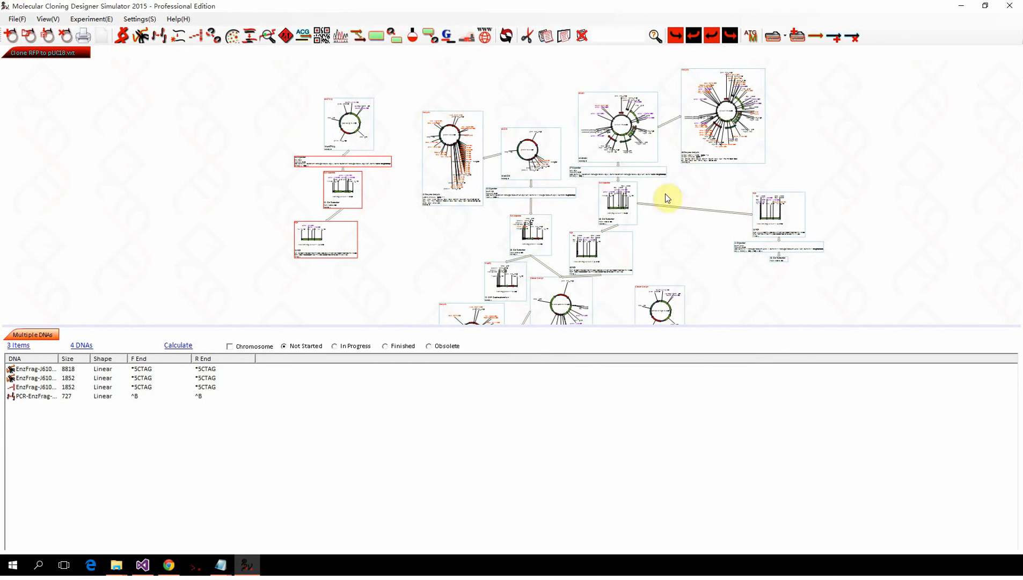
{"action": "scroll", "coordinate": [644, 185], "scroll_direction": "up", "scroll_amount": 3}
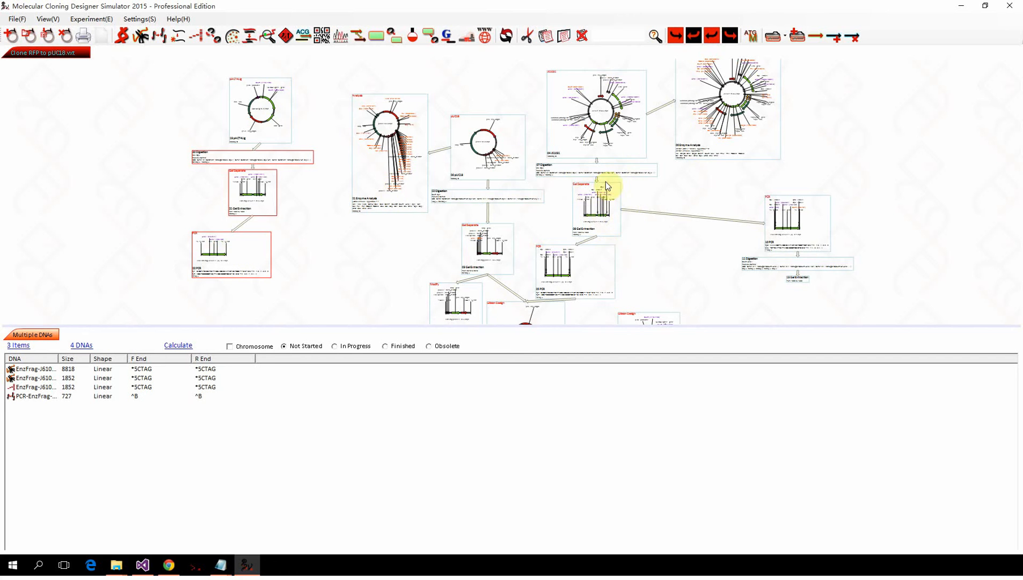
{"action": "scroll", "coordinate": [605, 182], "scroll_direction": "up", "scroll_amount": 2}
{"action": "scroll", "coordinate": [606, 178], "scroll_direction": "down", "scroll_amount": 2}
{"action": "scroll", "coordinate": [223, 154], "scroll_direction": "up", "scroll_amount": 4}
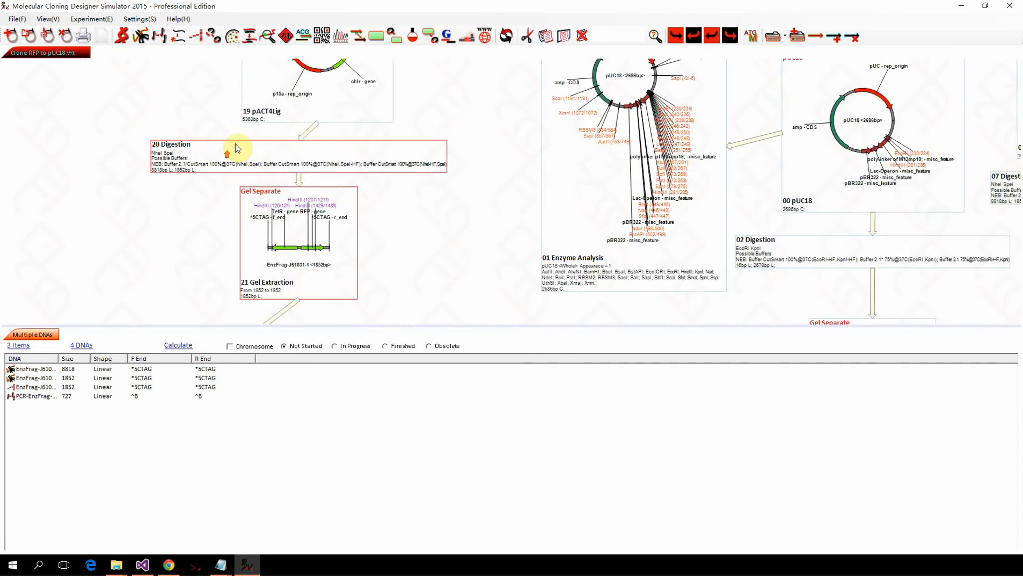
{"action": "scroll", "coordinate": [292, 155], "scroll_direction": "down", "scroll_amount": 4}
{"action": "scroll", "coordinate": [296, 156], "scroll_direction": "up", "scroll_amount": 1}
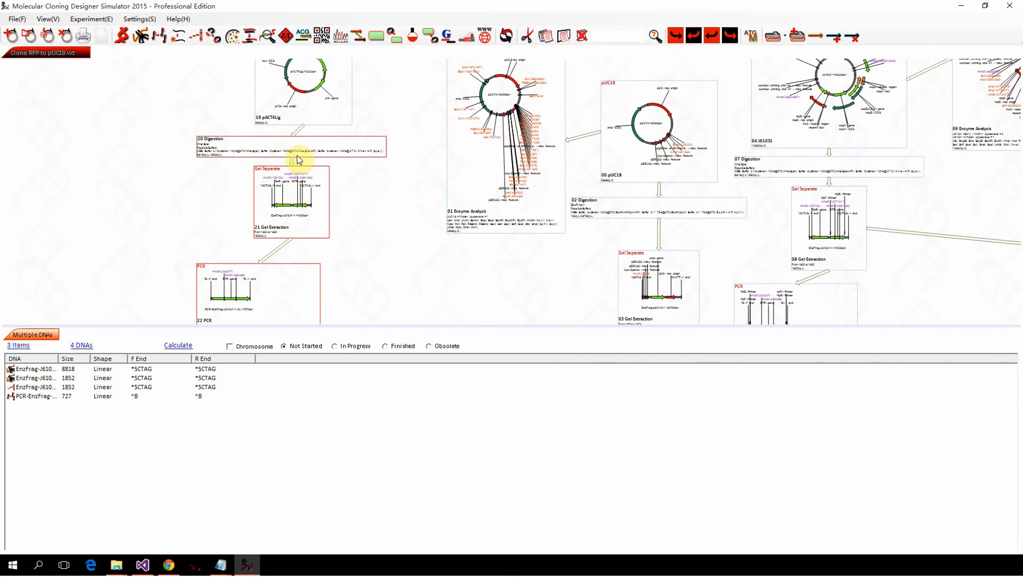
{"action": "scroll", "coordinate": [296, 155], "scroll_direction": "up", "scroll_amount": 3}
{"action": "left_click", "coordinate": [299, 185]}
{"action": "scroll", "coordinate": [299, 184], "scroll_direction": "down", "scroll_amount": 1}
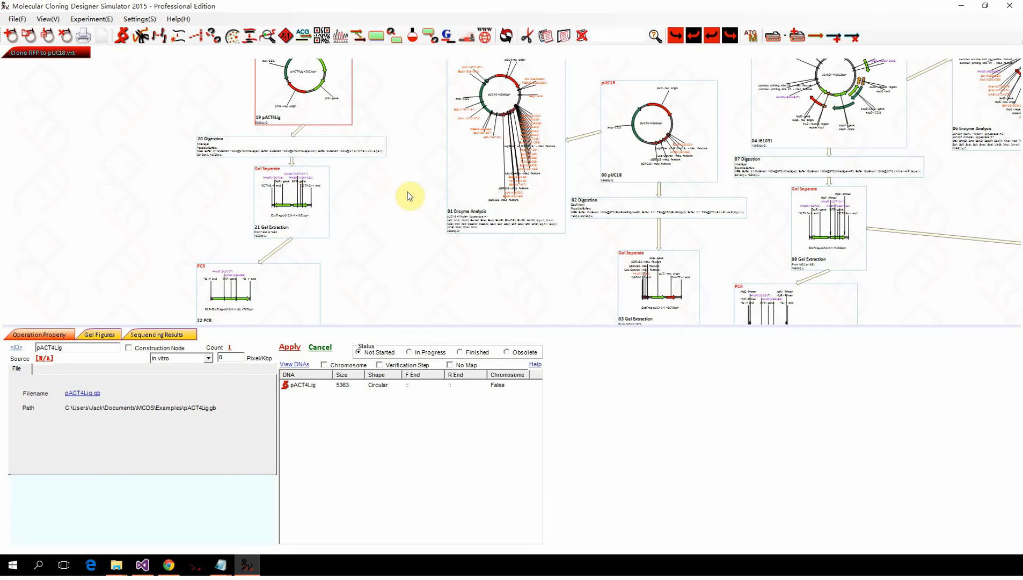
{"action": "scroll", "coordinate": [411, 194], "scroll_direction": "down", "scroll_amount": 2}
{"action": "scroll", "coordinate": [313, 136], "scroll_direction": "up", "scroll_amount": 3}
{"action": "scroll", "coordinate": [354, 160], "scroll_direction": "down", "scroll_amount": 4}
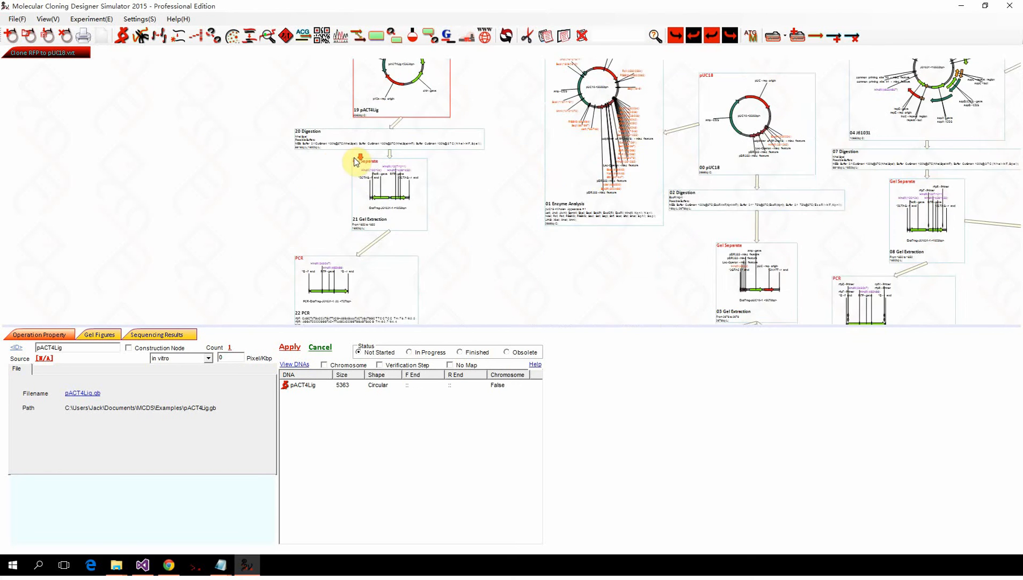
Select the 09 Gibson Assembly Design node and copy it as a group.
{"action": "scroll", "coordinate": [480, 149], "scroll_direction": "up", "scroll_amount": 5}
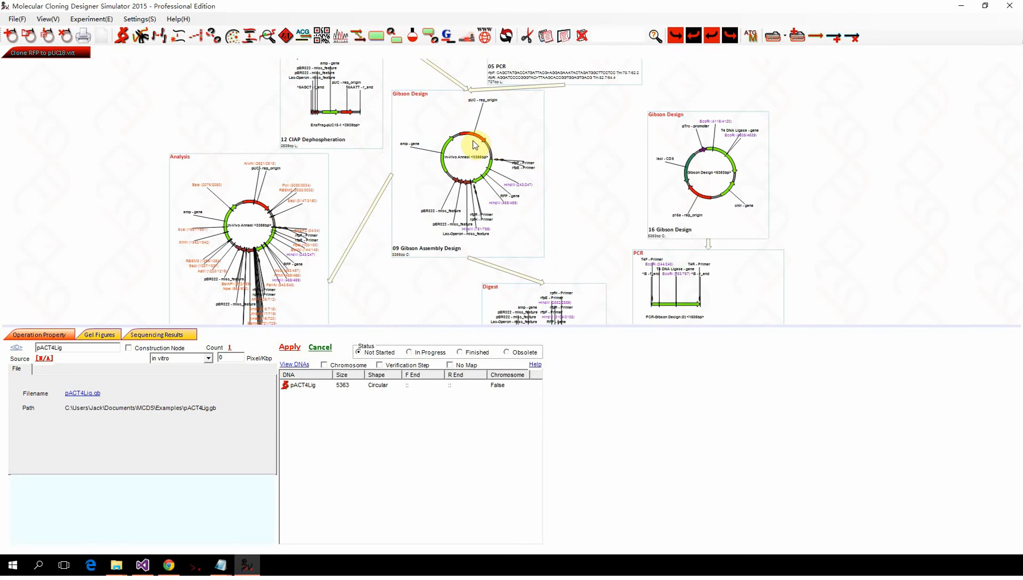
{"action": "left_click", "coordinate": [465, 146]}
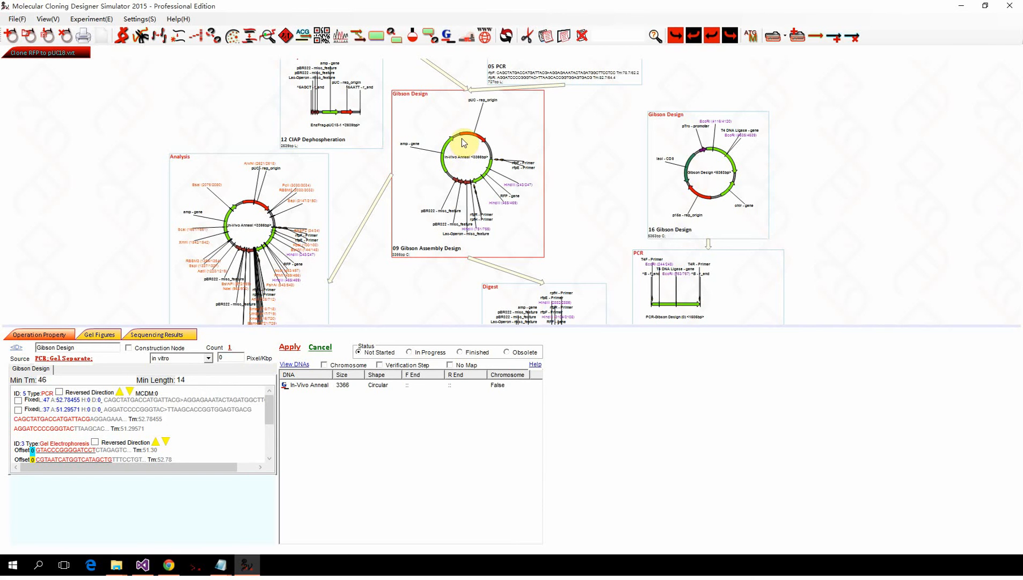
{"action": "scroll", "coordinate": [464, 142], "scroll_direction": "up", "scroll_amount": 3}
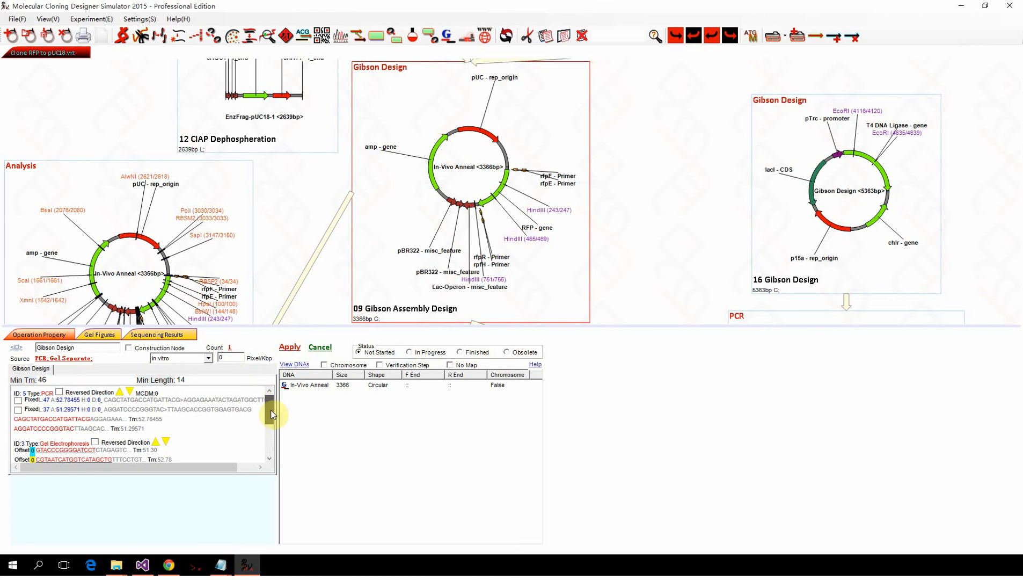
{"action": "scroll", "coordinate": [445, 221], "scroll_direction": "down", "scroll_amount": 3}
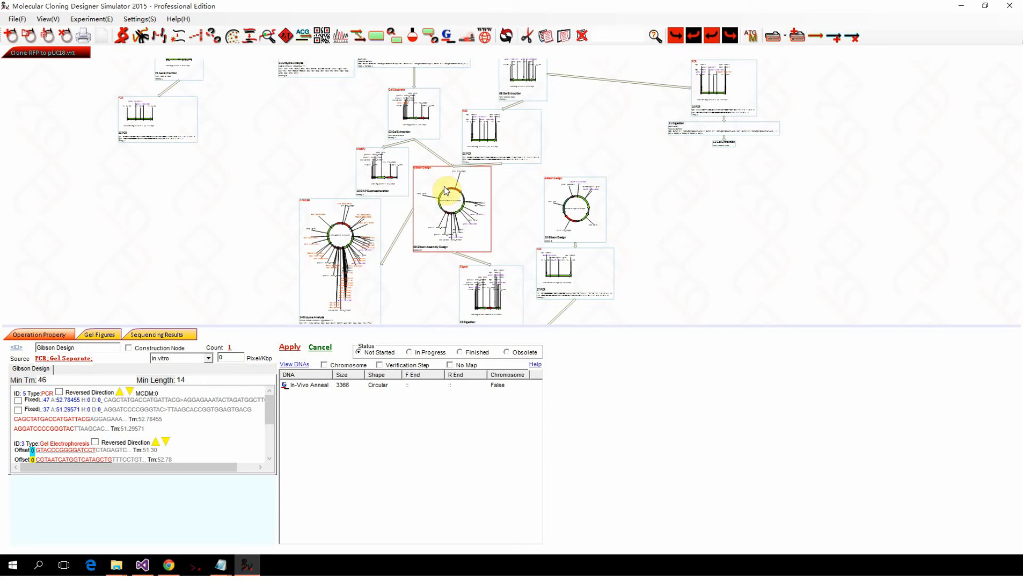
{"action": "mouse_move", "coordinate": [444, 191]}
{"action": "left_mouse_down"}
{"action": "mouse_move", "coordinate": [439, 181]}
{"action": "mouse_move", "coordinate": [461, 183]}
{"action": "left_mouse_up"}
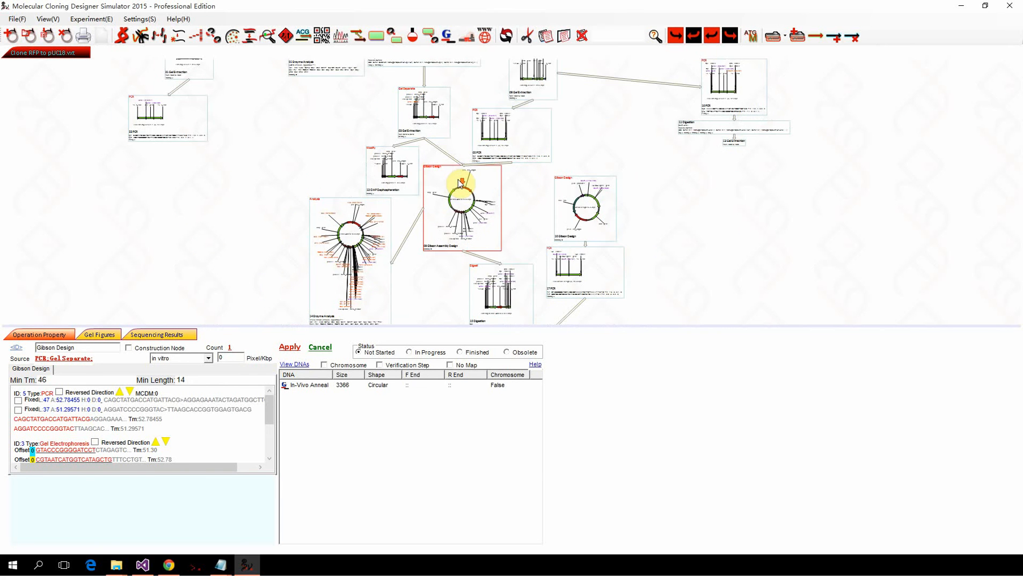
{"action": "scroll", "coordinate": [454, 186], "scroll_direction": "up", "scroll_amount": 3}
{"action": "right_click", "coordinate": [448, 170]}
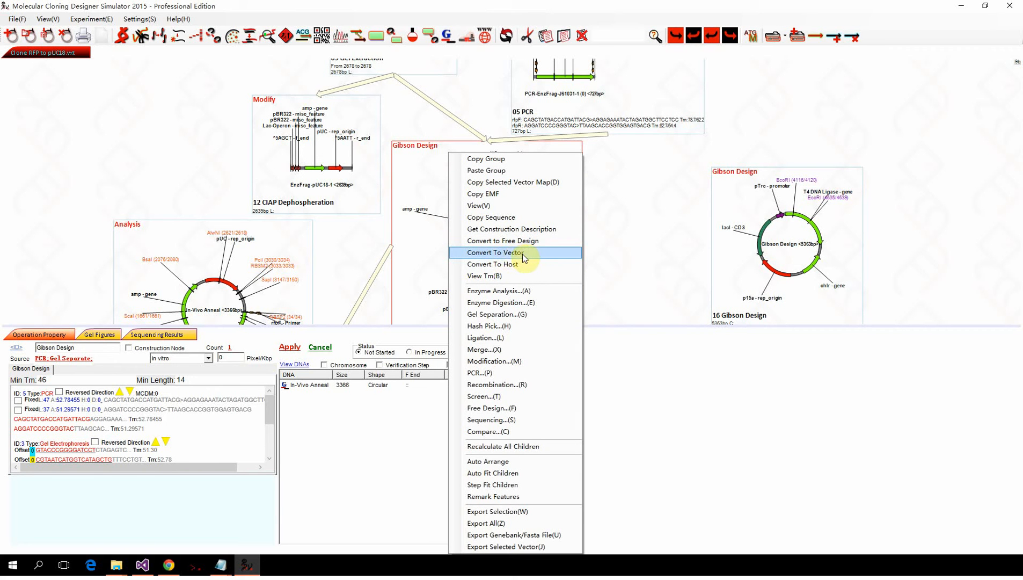
{"action": "left_click", "coordinate": [421, 226]}
{"action": "scroll", "coordinate": [548, 213], "scroll_direction": "down", "scroll_amount": 4}
{"action": "scroll", "coordinate": [541, 213], "scroll_direction": "up", "scroll_amount": 3}
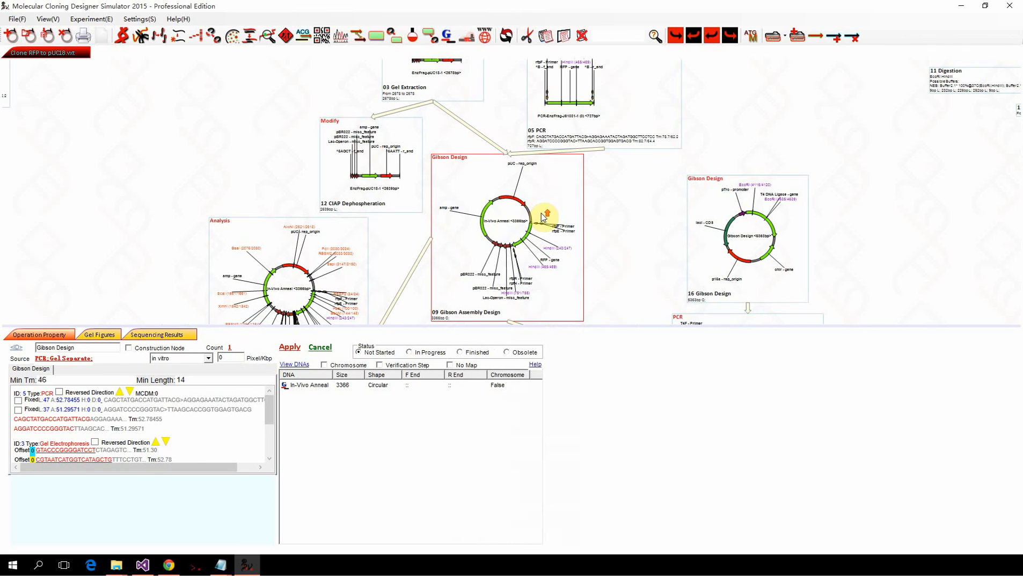
{"action": "right_click", "coordinate": [488, 195]}
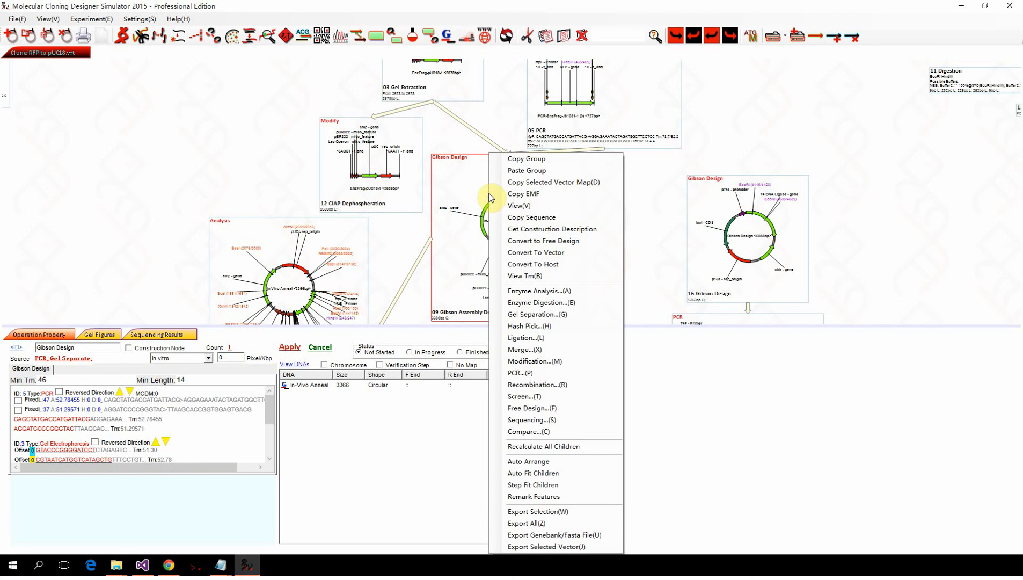
{"action": "left_click", "coordinate": [532, 159]}
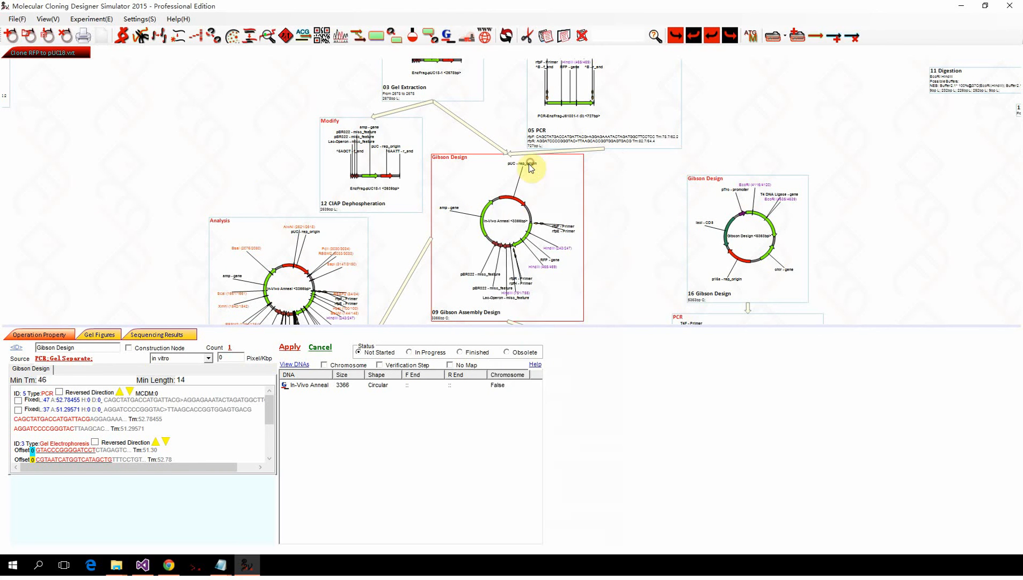
Paste the copied Gibson Assembly Design node into the empty area beside 22 PCR.
{"action": "left_click", "coordinate": [128, 131]}
{"action": "scroll", "coordinate": [377, 158], "scroll_direction": "down", "scroll_amount": 4}
{"action": "scroll", "coordinate": [241, 142], "scroll_direction": "up", "scroll_amount": 4}
{"action": "right_click", "coordinate": [282, 119]}
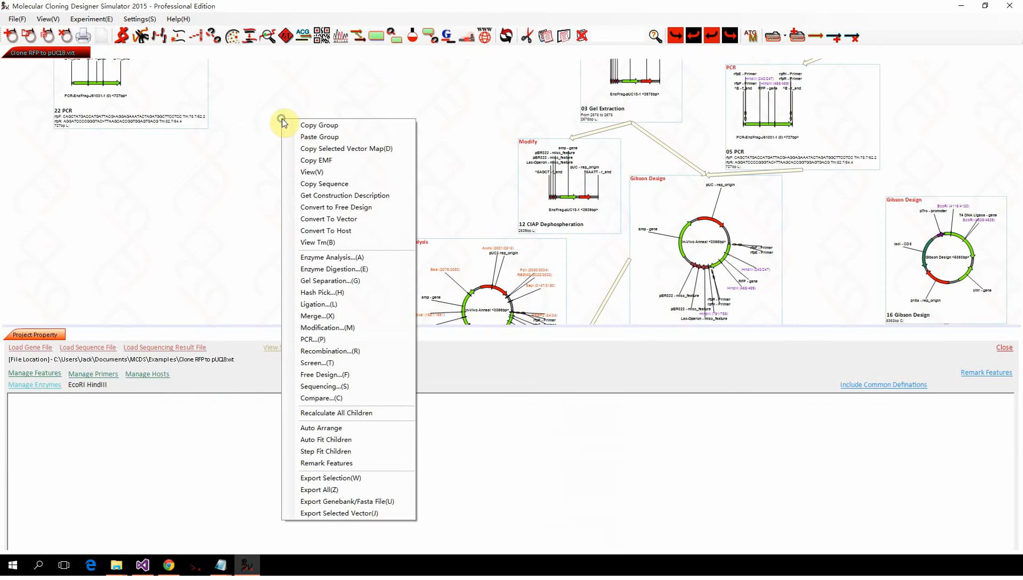
{"action": "left_click", "coordinate": [315, 138]}
{"action": "left_click_drag", "start_coordinate": [309, 161], "coordinate": [341, 147]}
{"action": "scroll", "coordinate": [253, 161], "scroll_direction": "up", "scroll_amount": 3}
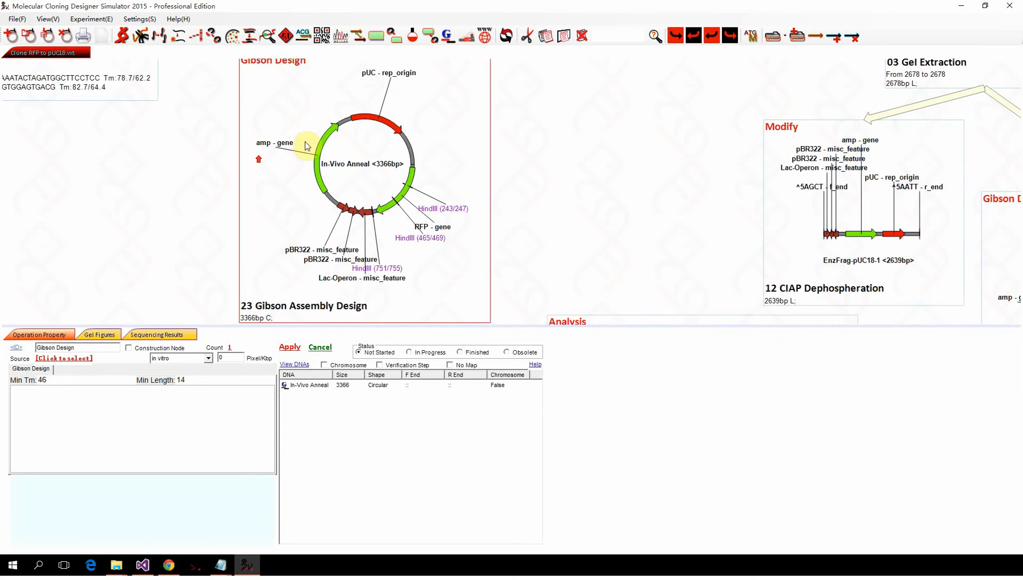
Convert the pasted 23 Gibson Assembly Design node to a vector.
{"action": "scroll", "coordinate": [329, 142], "scroll_direction": "down", "scroll_amount": 1}
{"action": "scroll", "coordinate": [331, 142], "scroll_direction": "down", "scroll_amount": 1}
{"action": "scroll", "coordinate": [331, 142], "scroll_direction": "down", "scroll_amount": 1}
{"action": "right_click", "coordinate": [332, 142]}
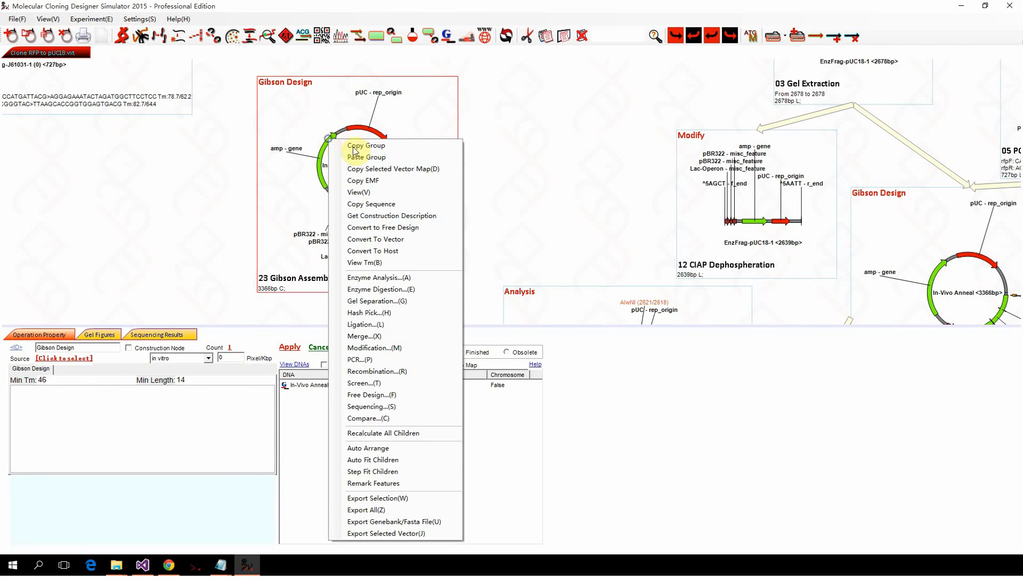
{"action": "left_click", "coordinate": [384, 239]}
{"action": "left_click", "coordinate": [209, 216]}
{"action": "left_click", "coordinate": [345, 211]}
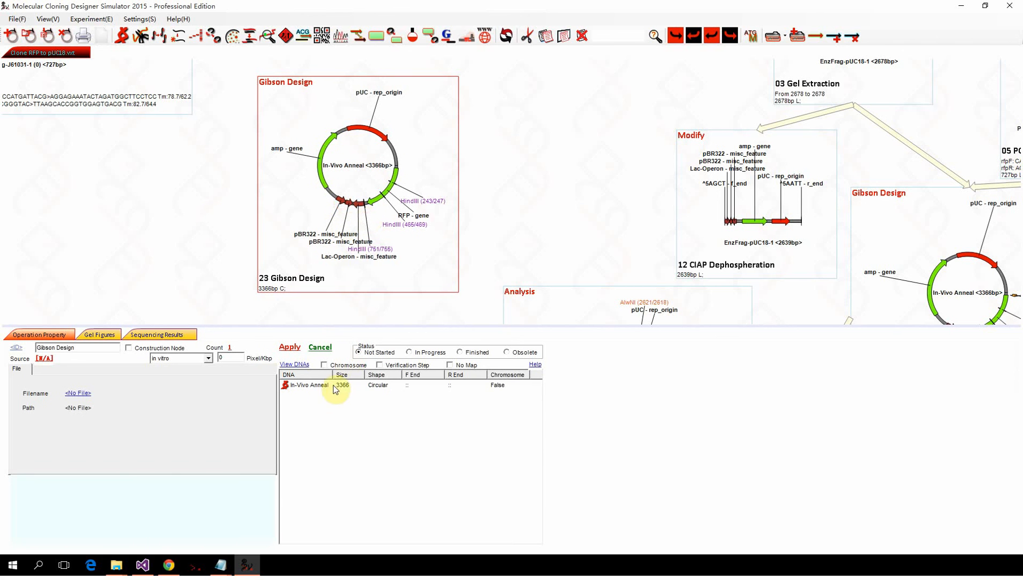
Convert the 23 Gibson Design vector node to a free design and review its editable sequence through to the end.
{"action": "left_click", "coordinate": [317, 209]}
{"action": "right_click", "coordinate": [357, 147]}
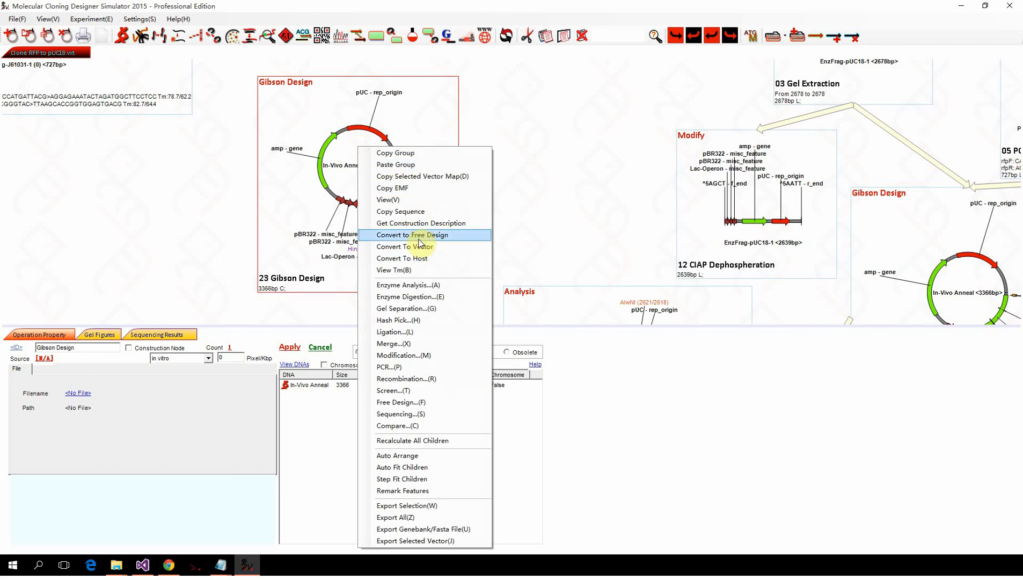
{"action": "left_click", "coordinate": [424, 240]}
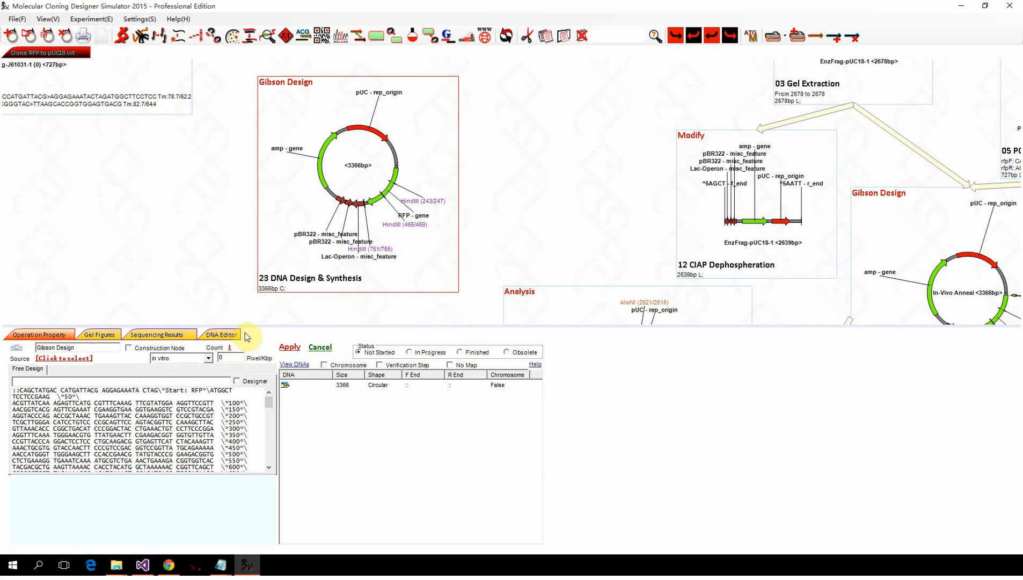
{"action": "left_click_drag", "start_coordinate": [246, 327], "coordinate": [246, 221]}
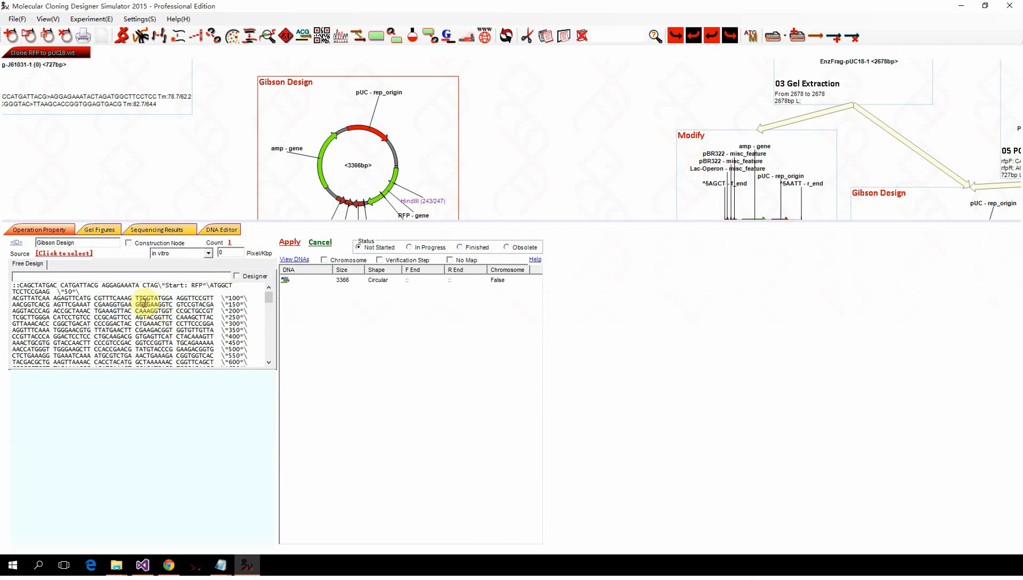
{"action": "scroll", "coordinate": [145, 303], "scroll_direction": "down", "scroll_amount": 5}
{"action": "scroll", "coordinate": [145, 303], "scroll_direction": "down", "scroll_amount": 15}
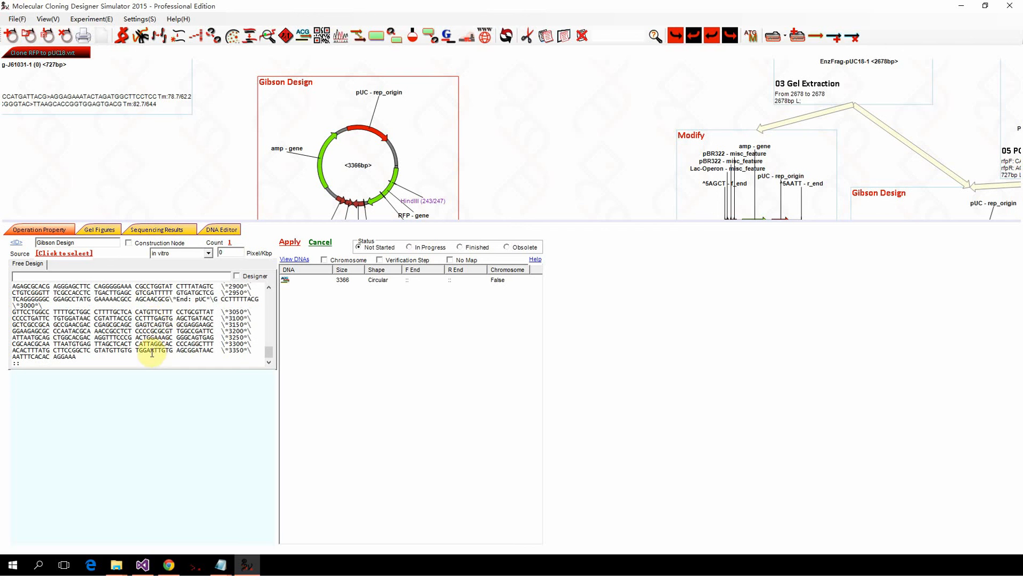
Insert AAA before CCTGCGTTAT in the free design sequence and delete the inserted bases again.
{"action": "left_click", "coordinate": [177, 311]}
{"action": "type", "text": "A"}
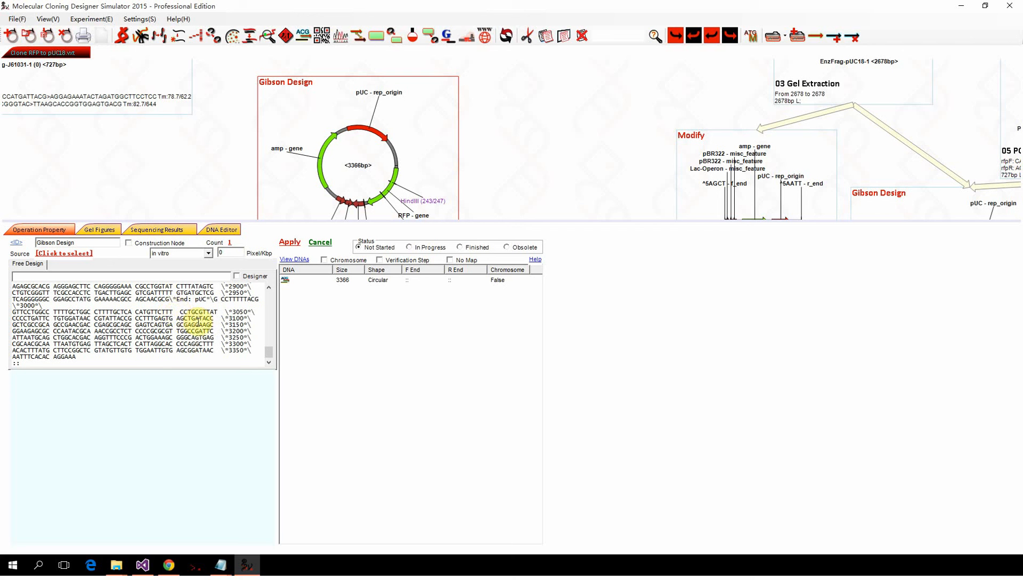
{"action": "type", "text": "AAA"}
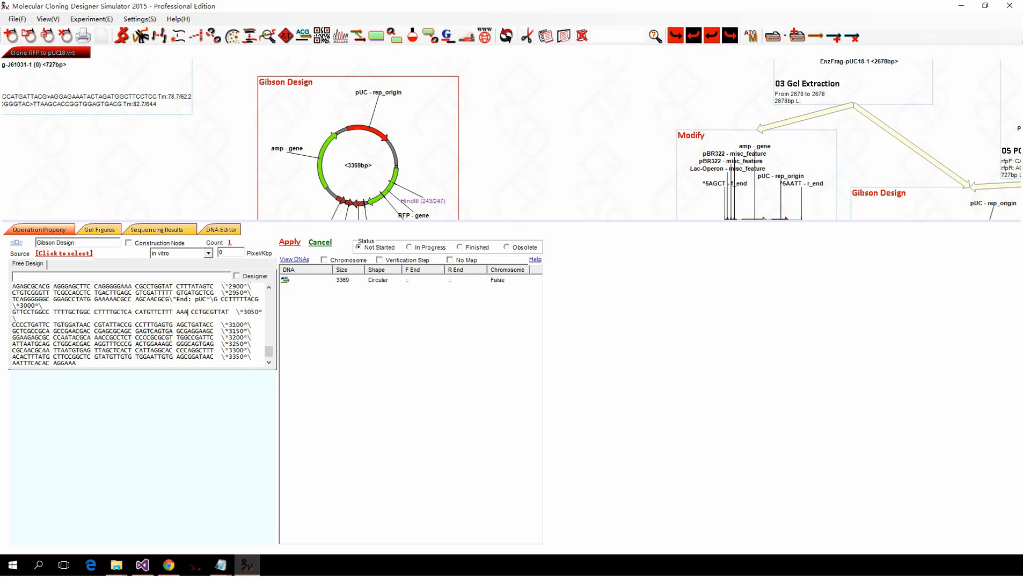
{"action": "key", "text": "BackSpace"}
{"action": "key", "text": "BackSpace"}
{"action": "key", "text": "BackSpace"}
{"action": "key", "text": "BackSpace"}
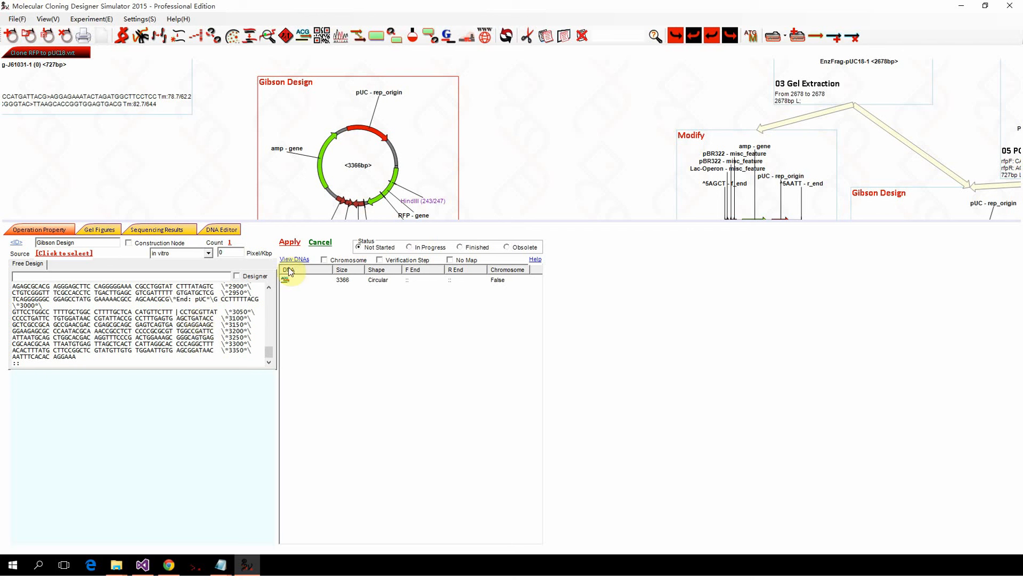
Convert the 23 DNA Design & Synthesis node back to a vector.
{"action": "left_click_drag", "start_coordinate": [359, 219], "coordinate": [354, 344]}
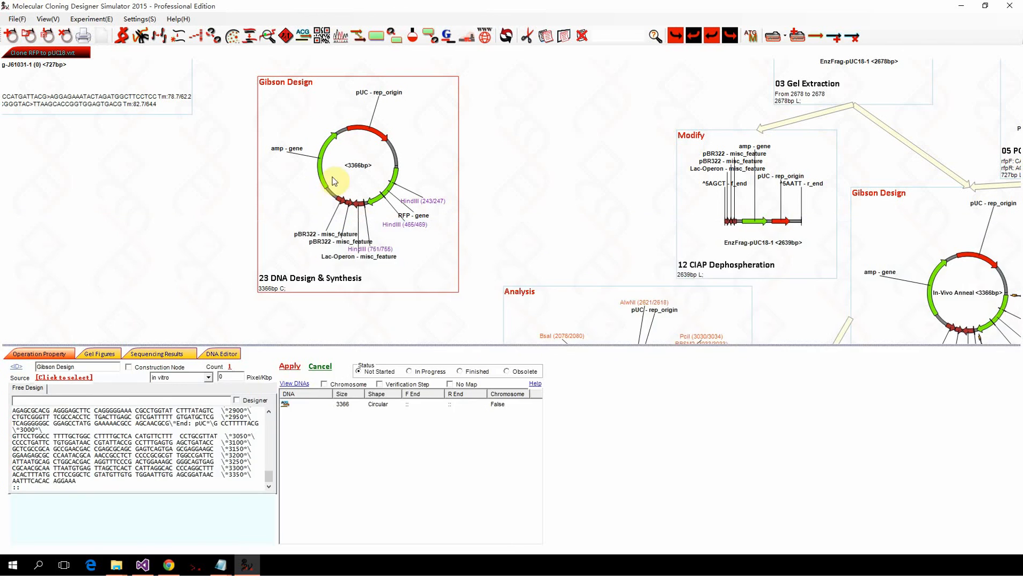
{"action": "right_click", "coordinate": [315, 141]}
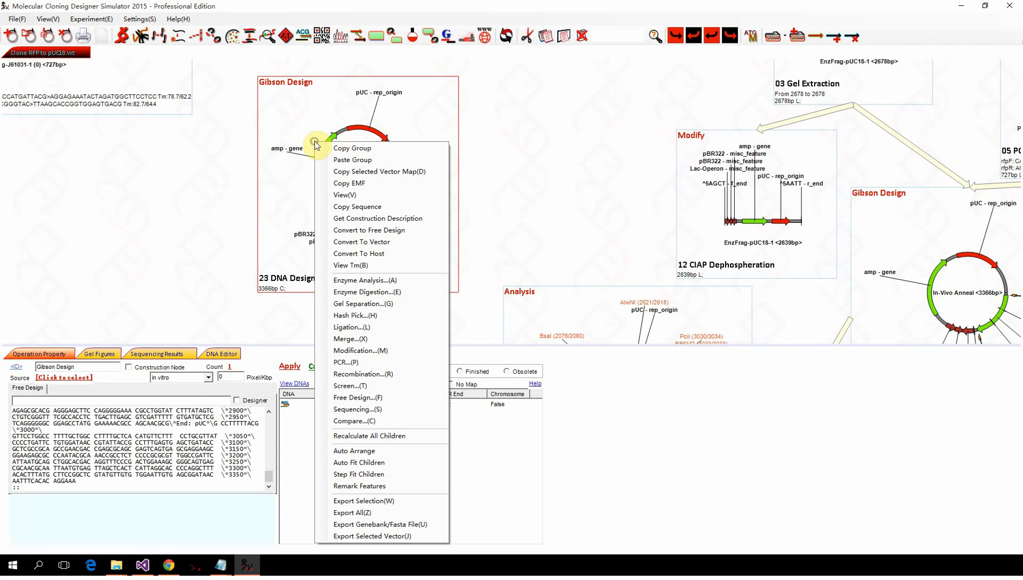
{"action": "left_click", "coordinate": [398, 247]}
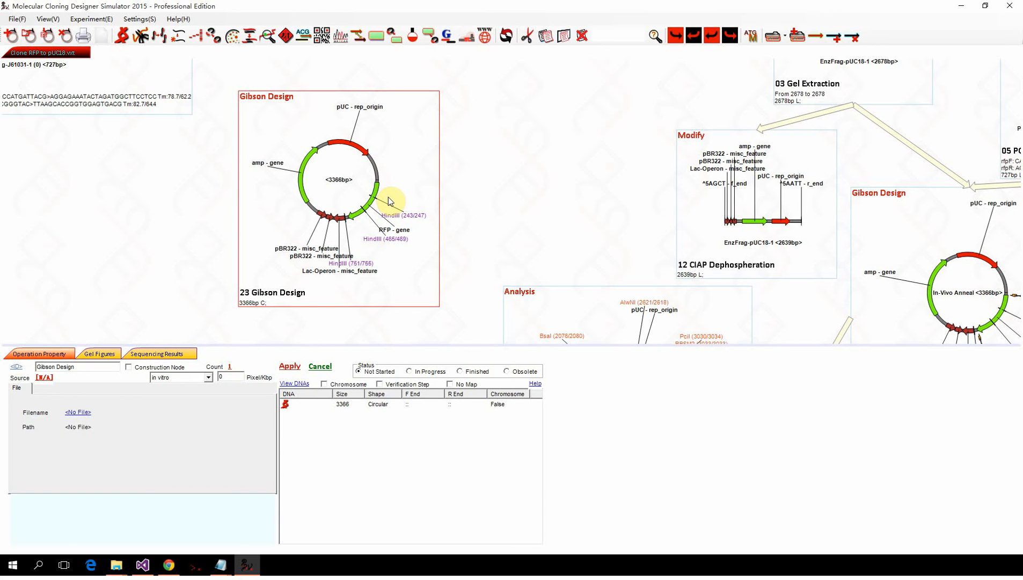
{"action": "scroll", "coordinate": [389, 196], "scroll_direction": "down", "scroll_amount": 5}
{"action": "scroll", "coordinate": [382, 156], "scroll_direction": "down", "scroll_amount": 2}
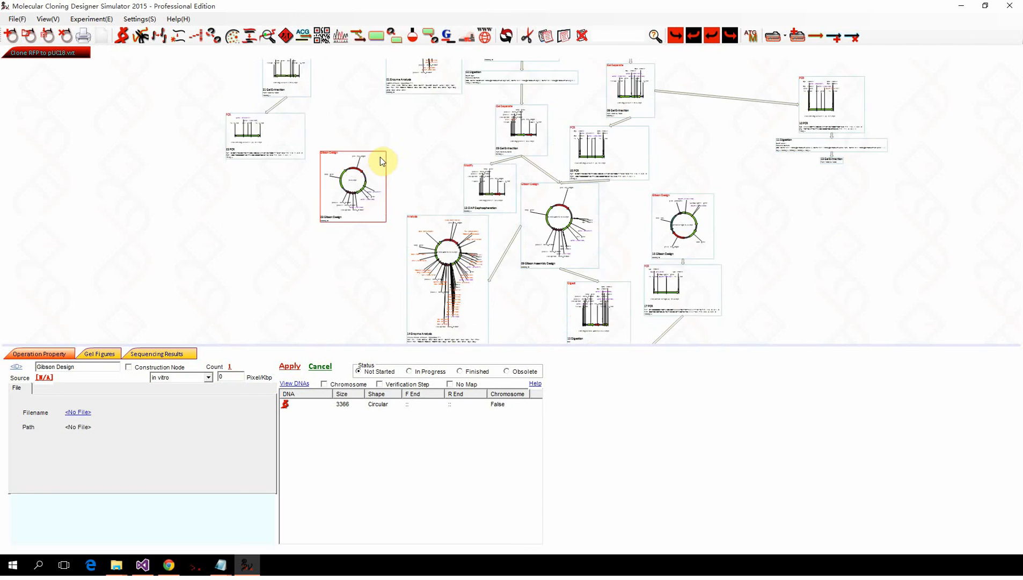